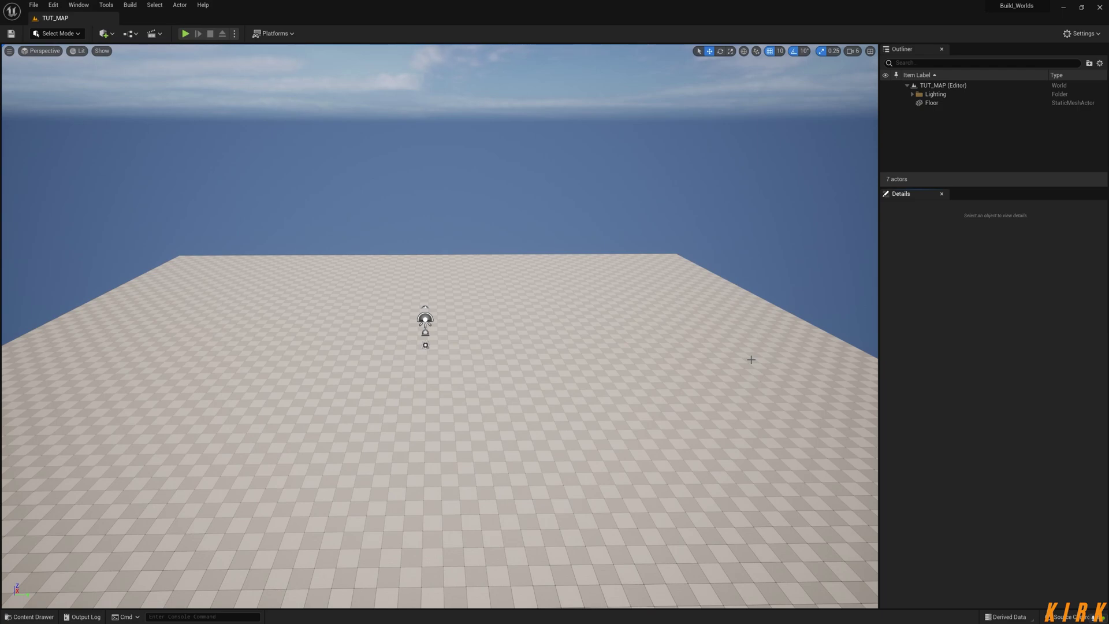
- In TUT-Folder in the Content Drawer, create a Material Function asset named KM-Layer-Blending
right_drag(726, 361, 718, 363)
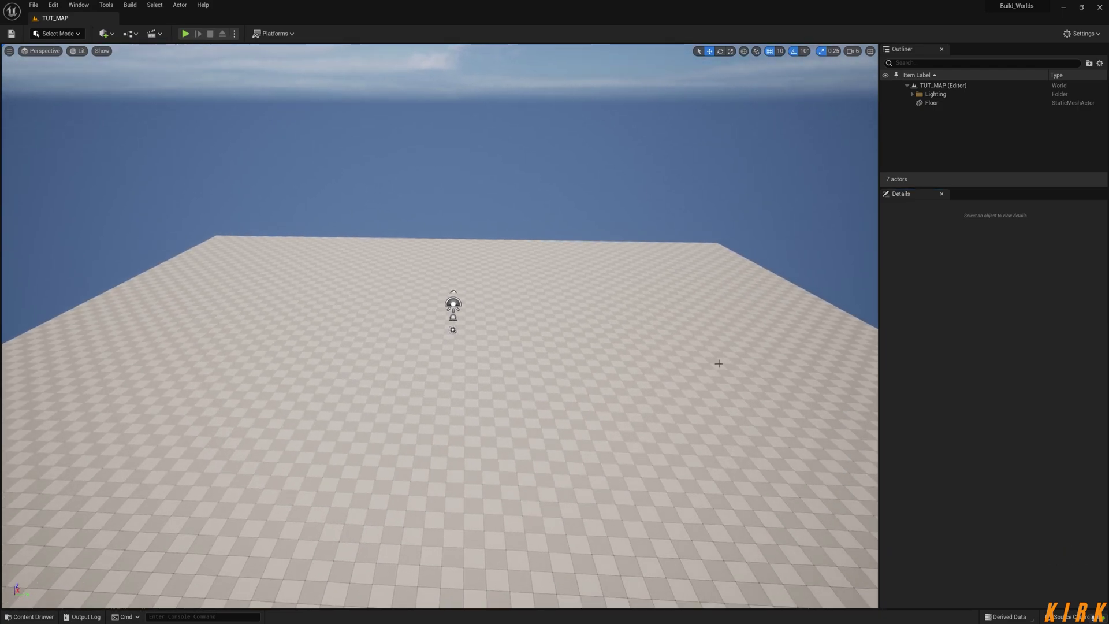
right_drag(626, 371, 437, 471)
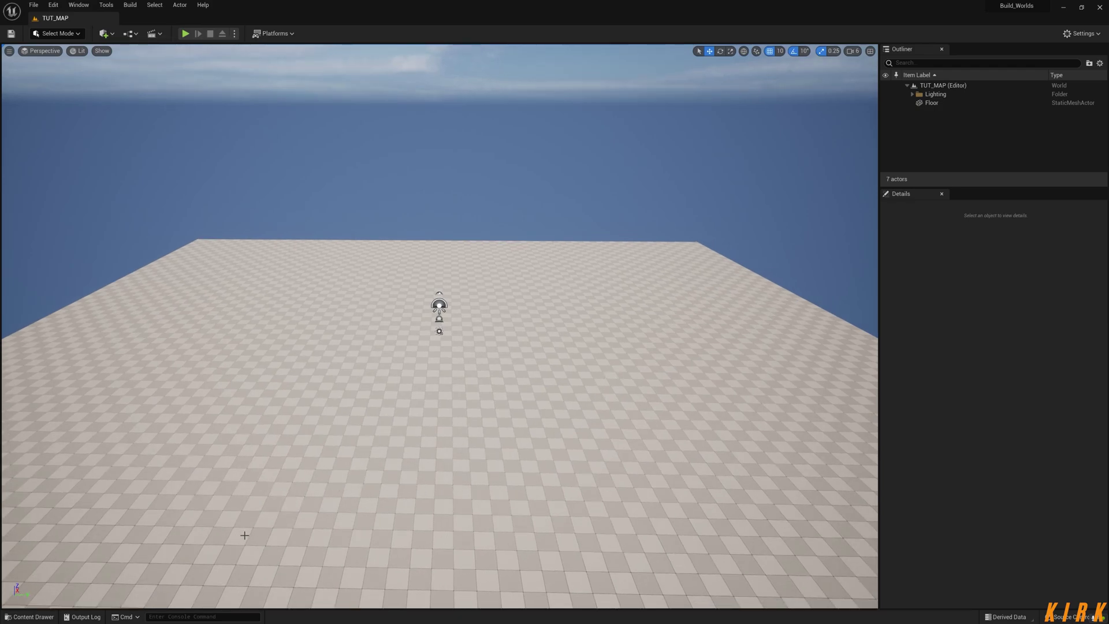
click(41, 616)
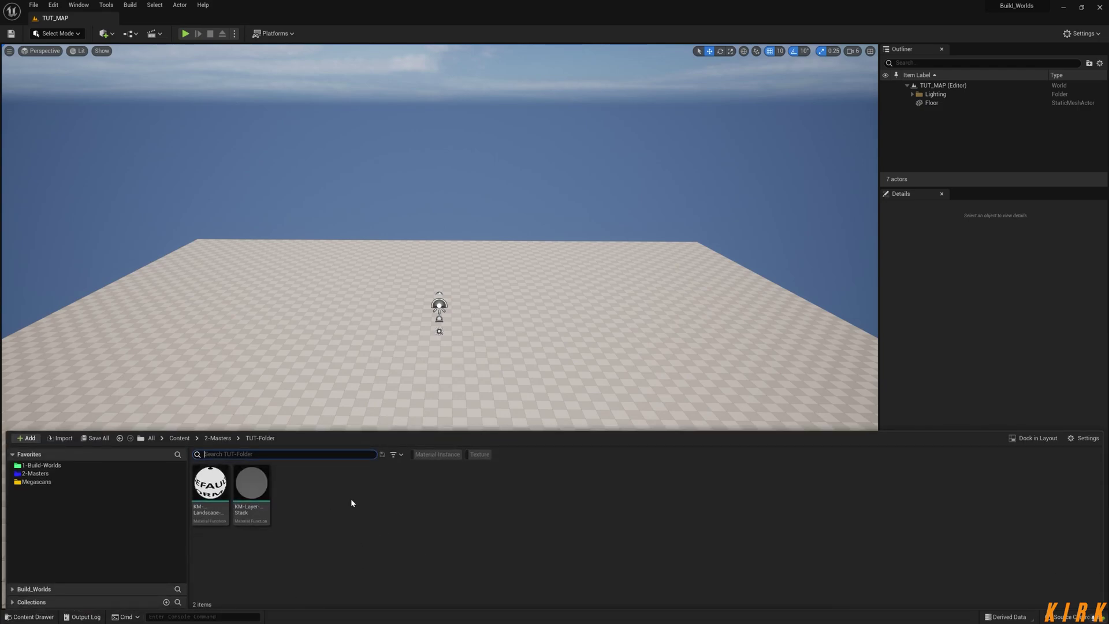
right_click(335, 497)
mouse_move(387, 410)
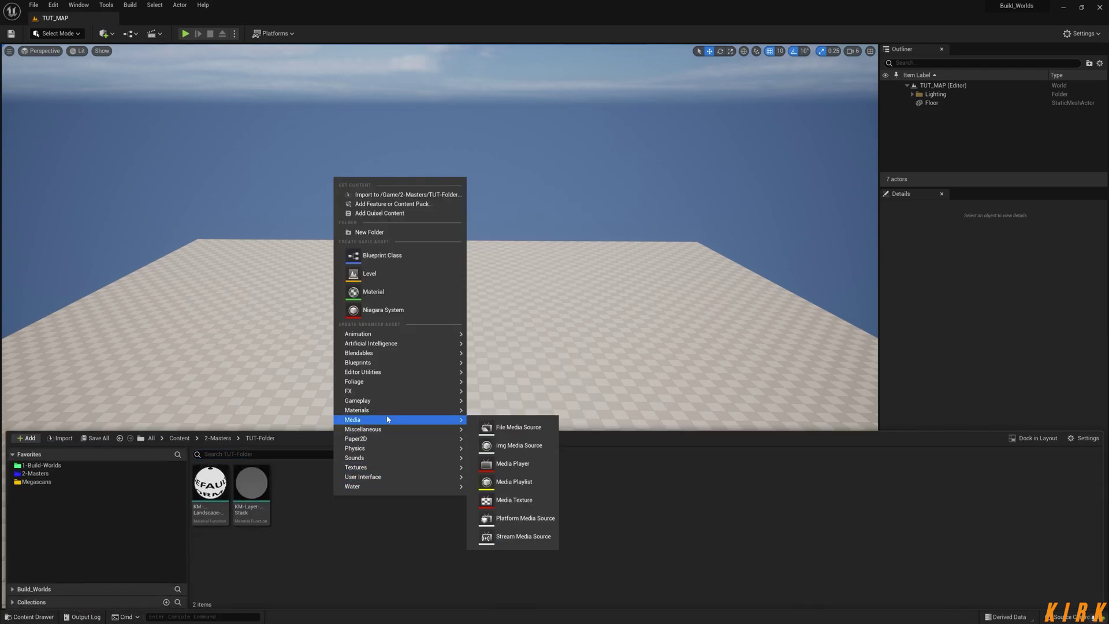
click(520, 436)
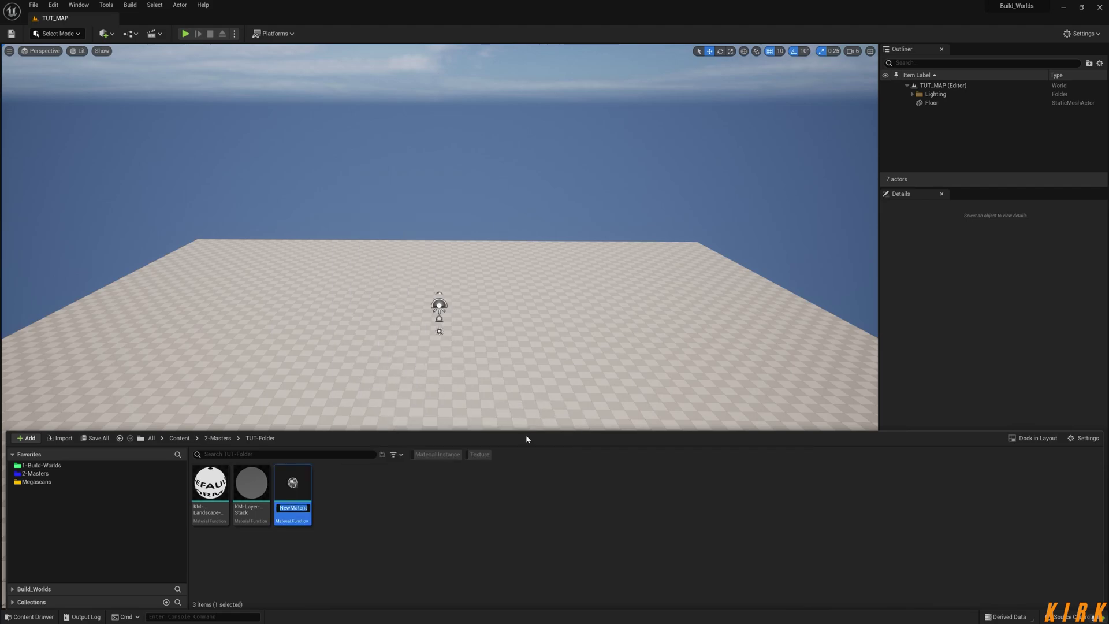
text(KM)
text(-Laye)
text(r-)
text(B)
text(lending)
key(Return)
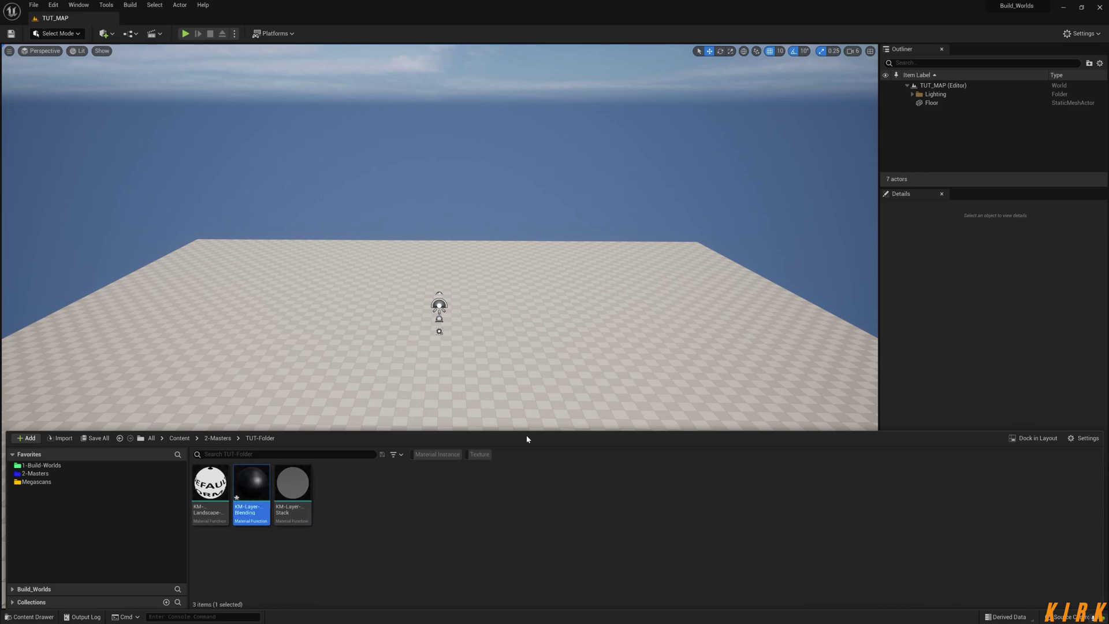
- Open KM-Layer-Blending and add a MatLayerBlend_Standard node to its graph
double_click(261, 484)
scroll(584, 310, down, 2)
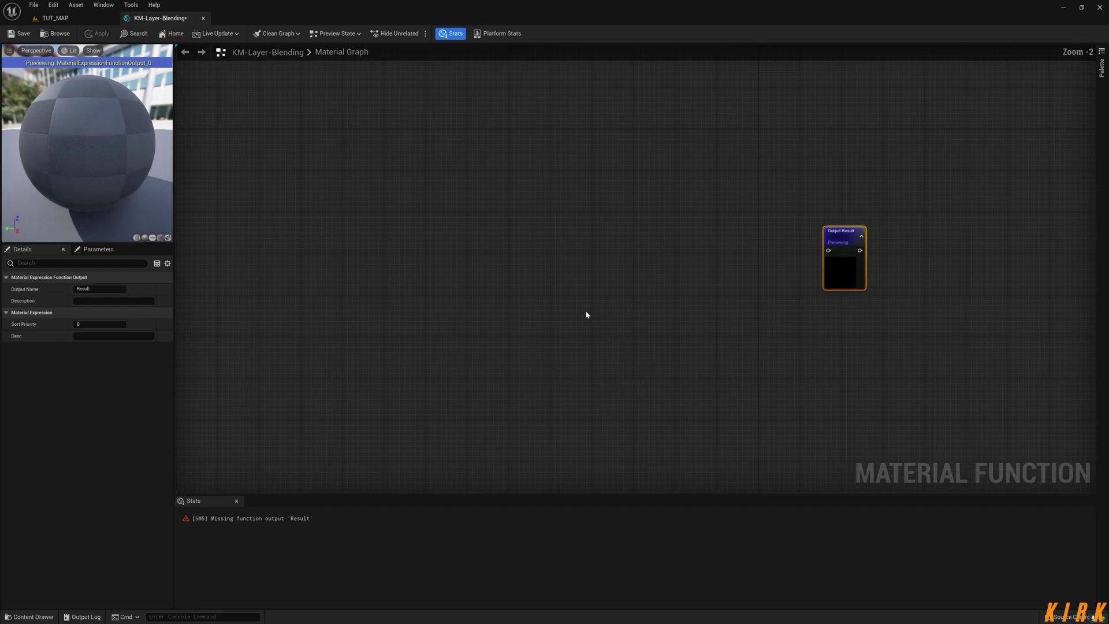
right_click(543, 224)
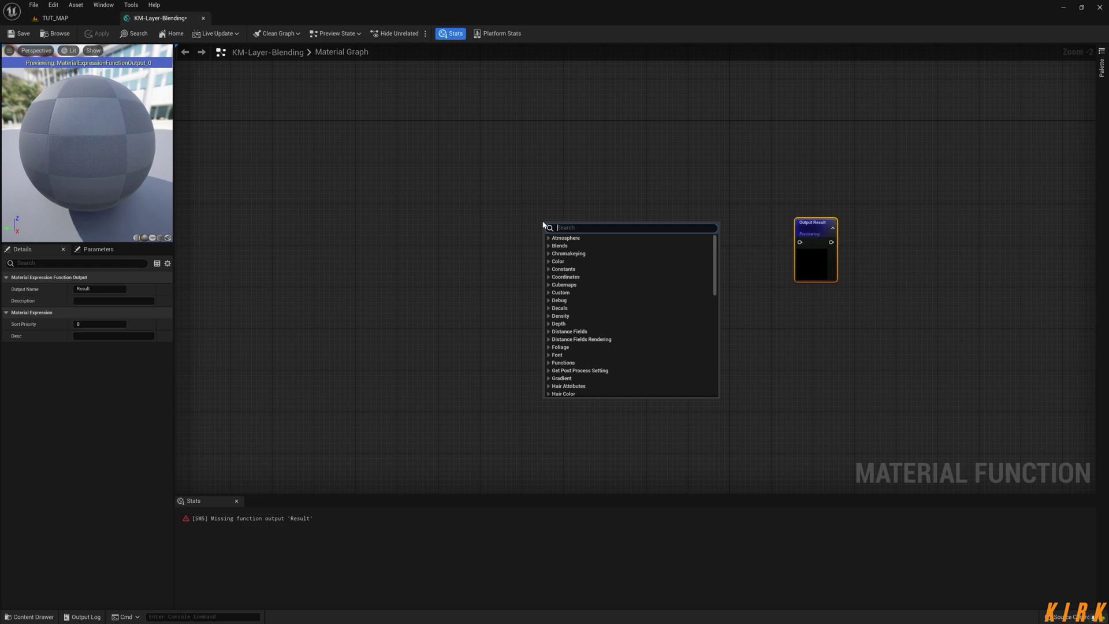
text(stand)
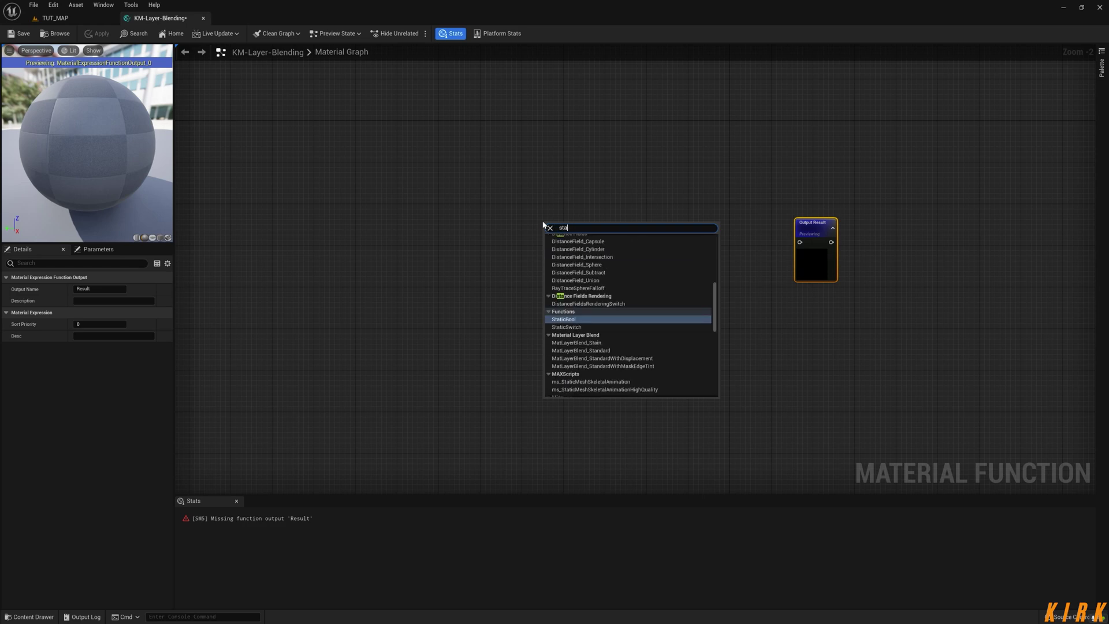
key(Up)
key(Up)
key(Up)
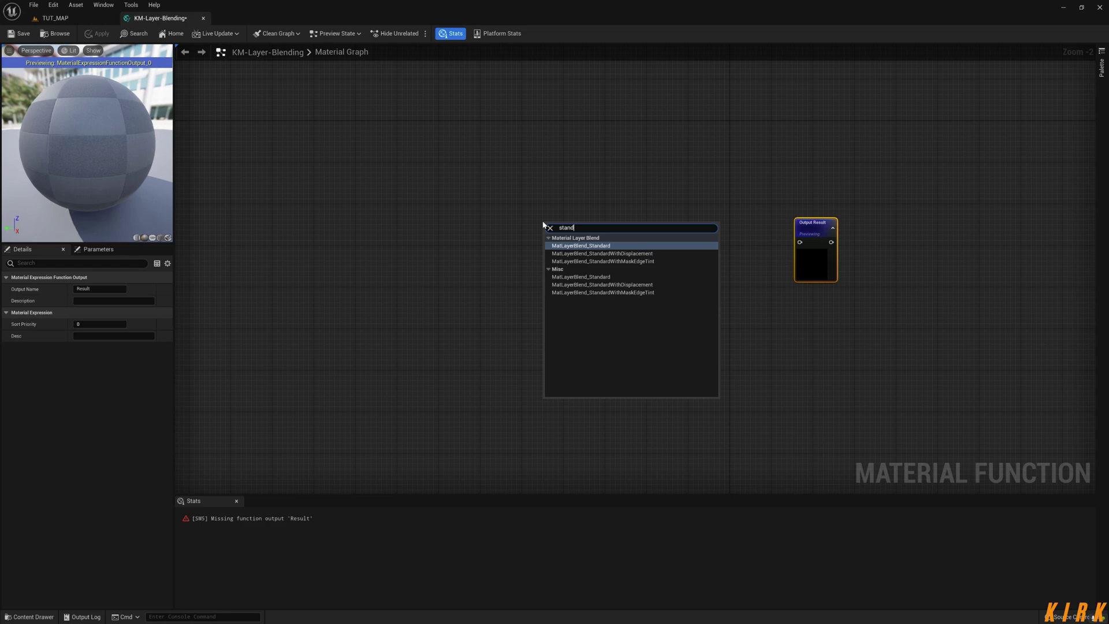
key(Return)
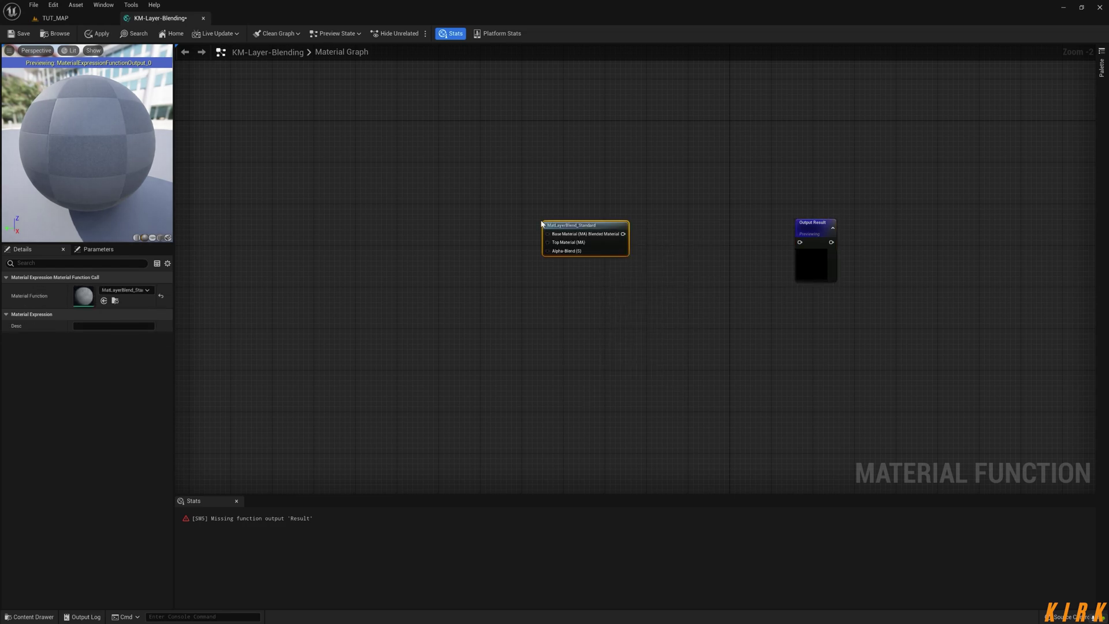
- Connect the blend node's Blended Material output to Output Result and recentre the nodes
drag(623, 233, 800, 243)
drag(583, 225, 620, 229)
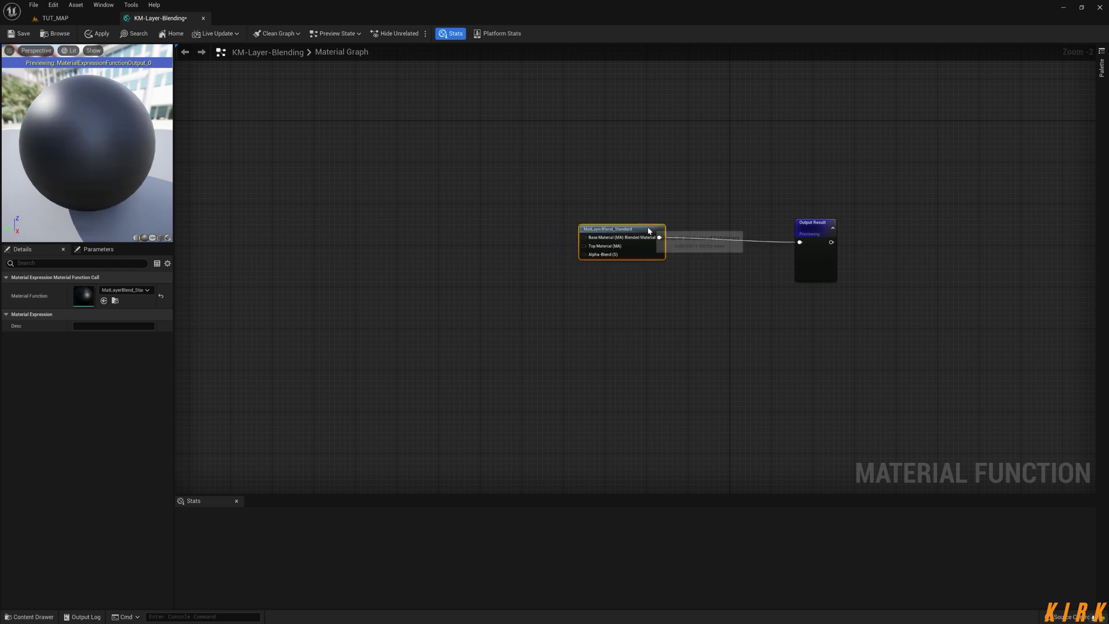
right_drag(552, 275, 624, 265)
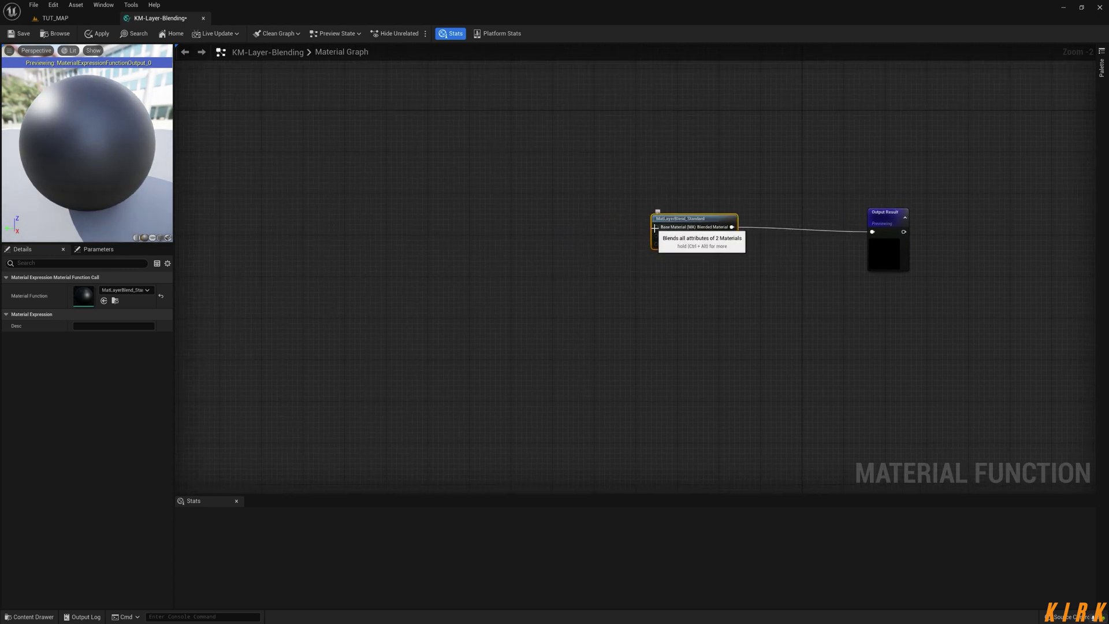
- Add a FunctionInput wired to the blend node's Base Material pin and begin naming it Base-Material
drag(657, 226, 432, 154)
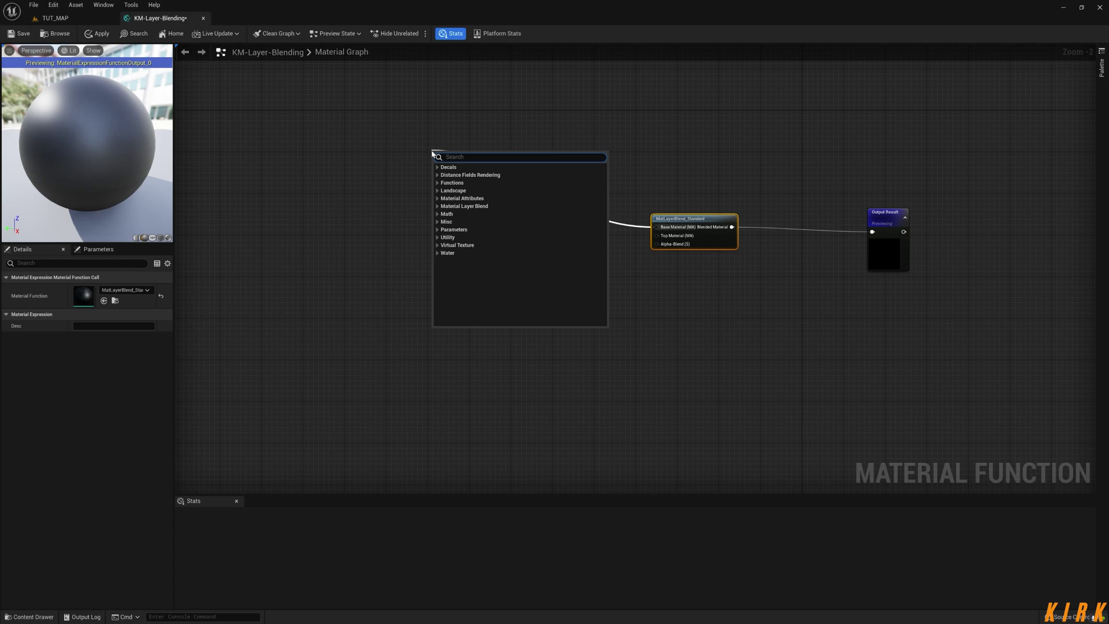
text(inpu)
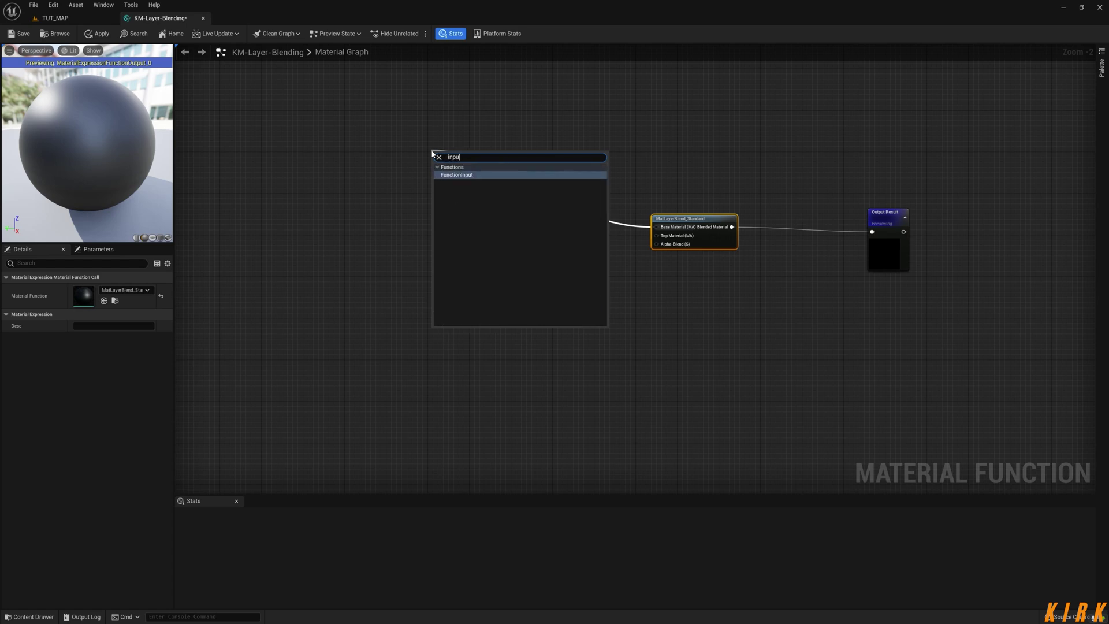
click(735, 289)
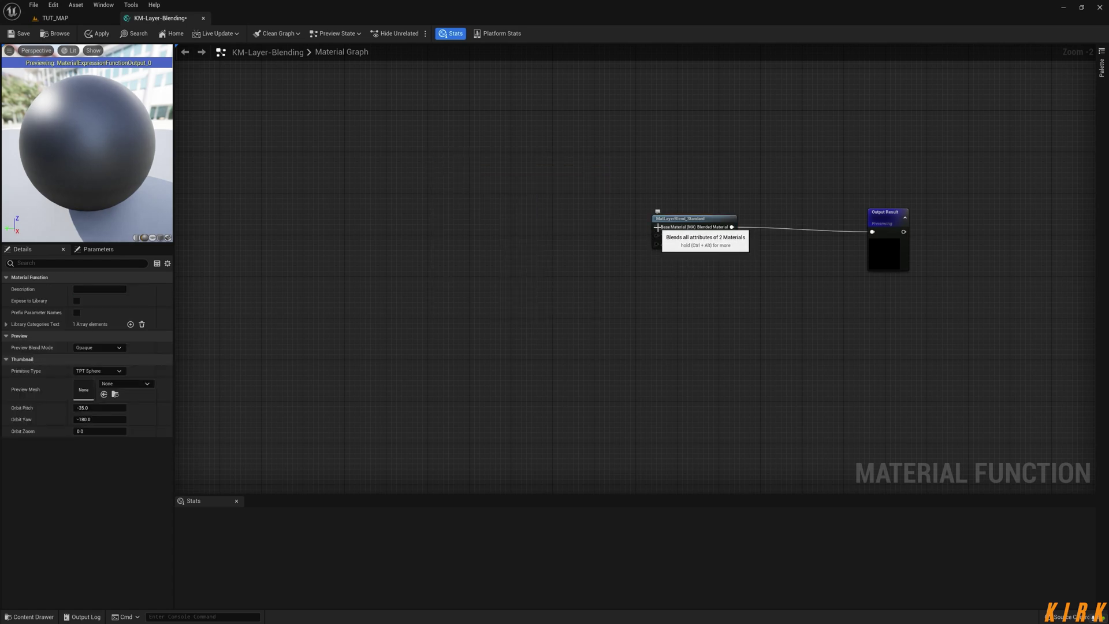
drag(658, 227, 522, 190)
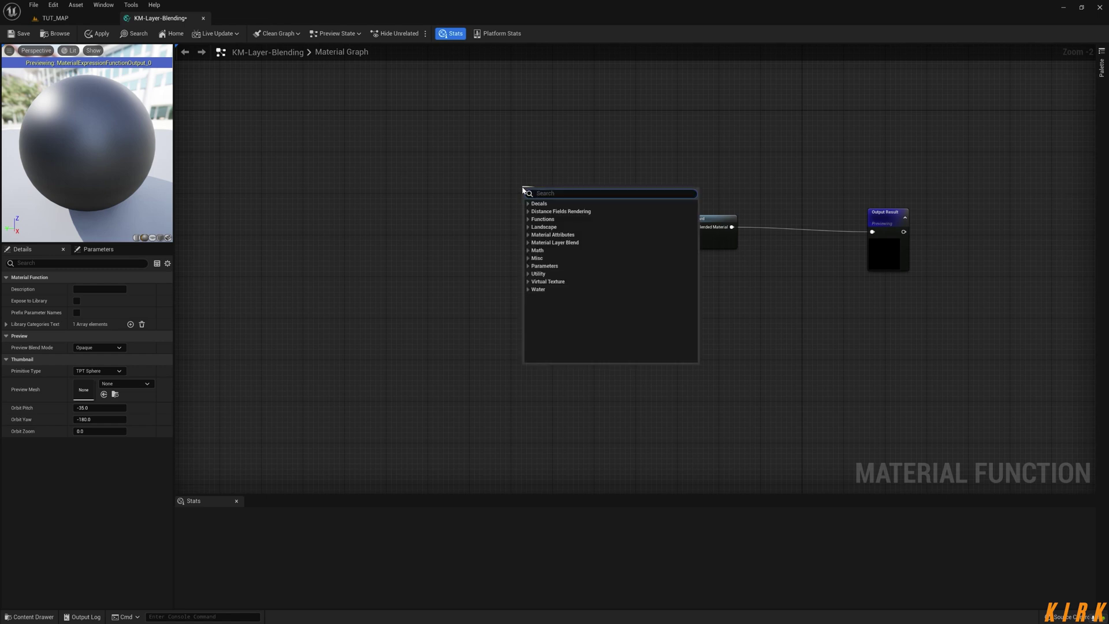
text(inpu)
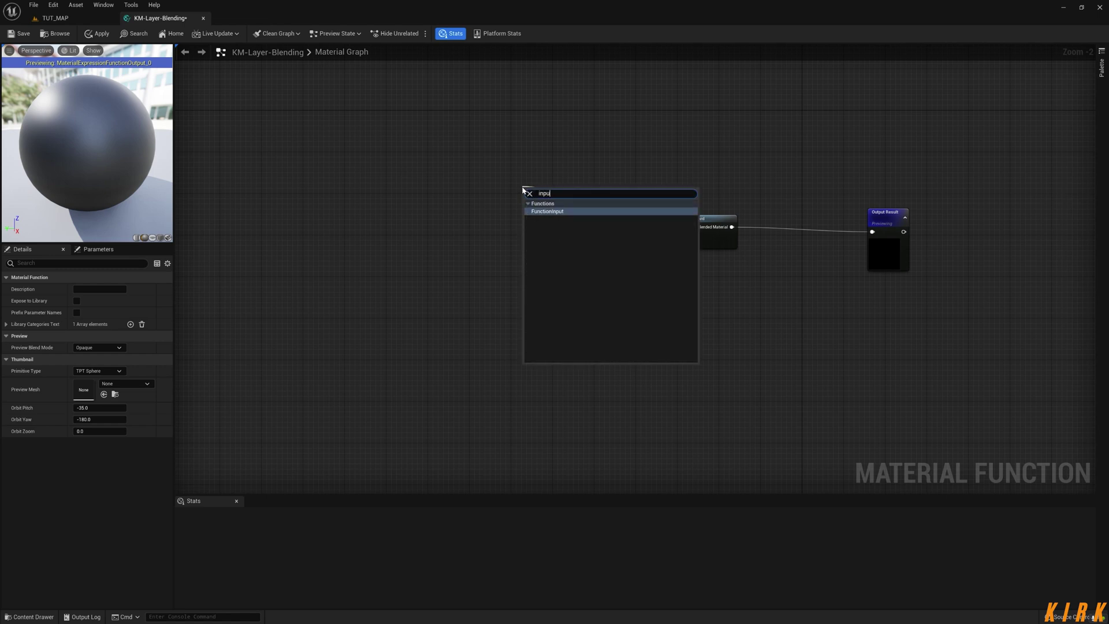
key(Return)
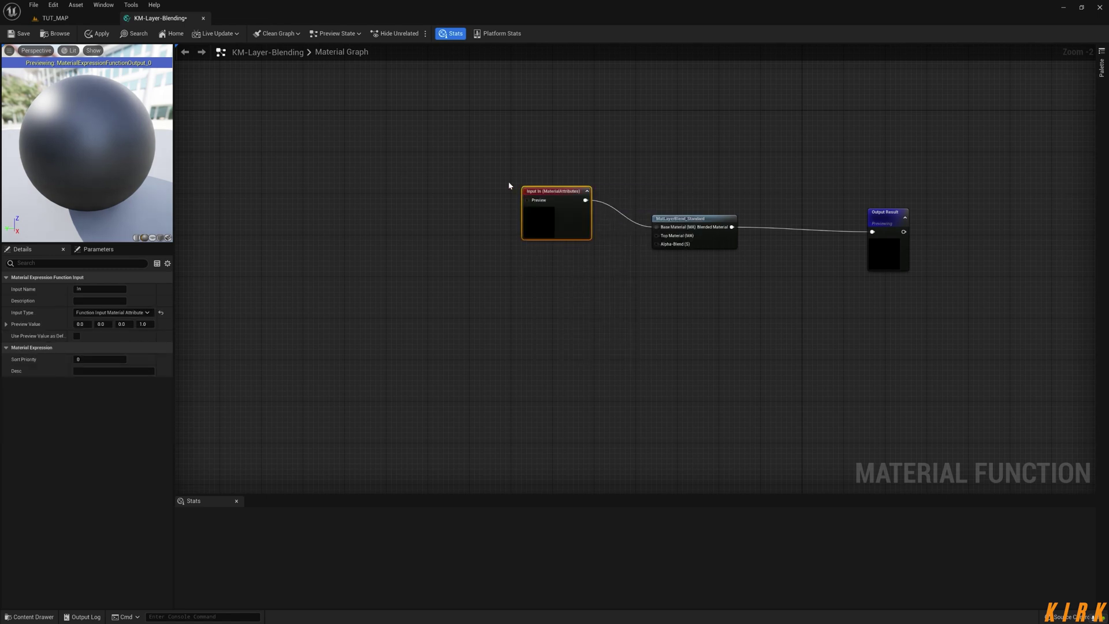
click(99, 289)
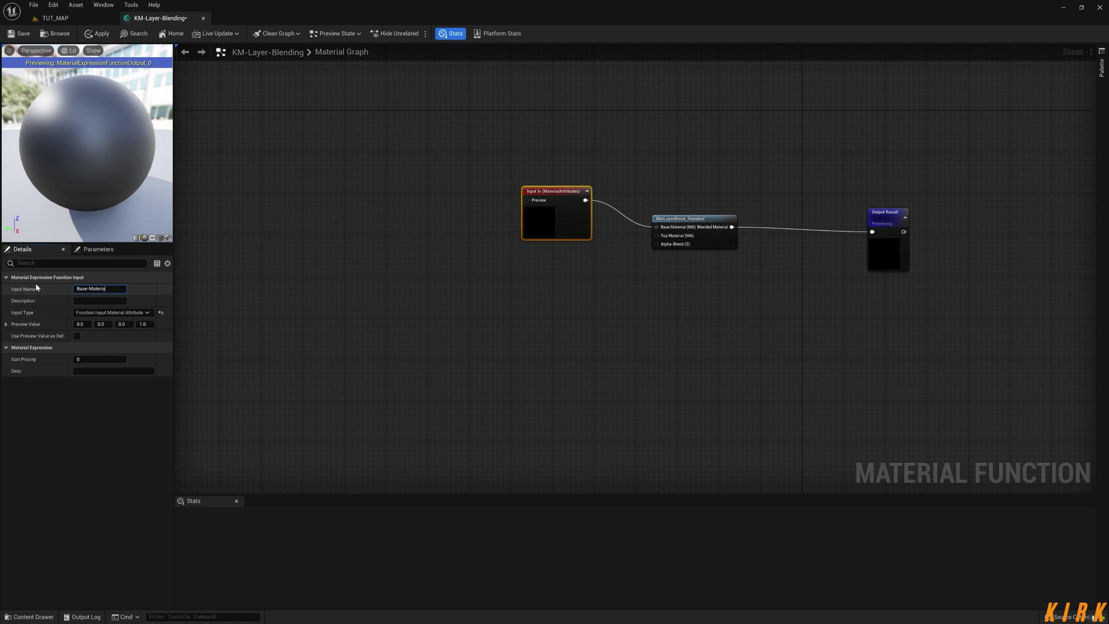
- Add a FunctionInput named Top-Material with sort priority 1, wired to Top Material
click(473, 315)
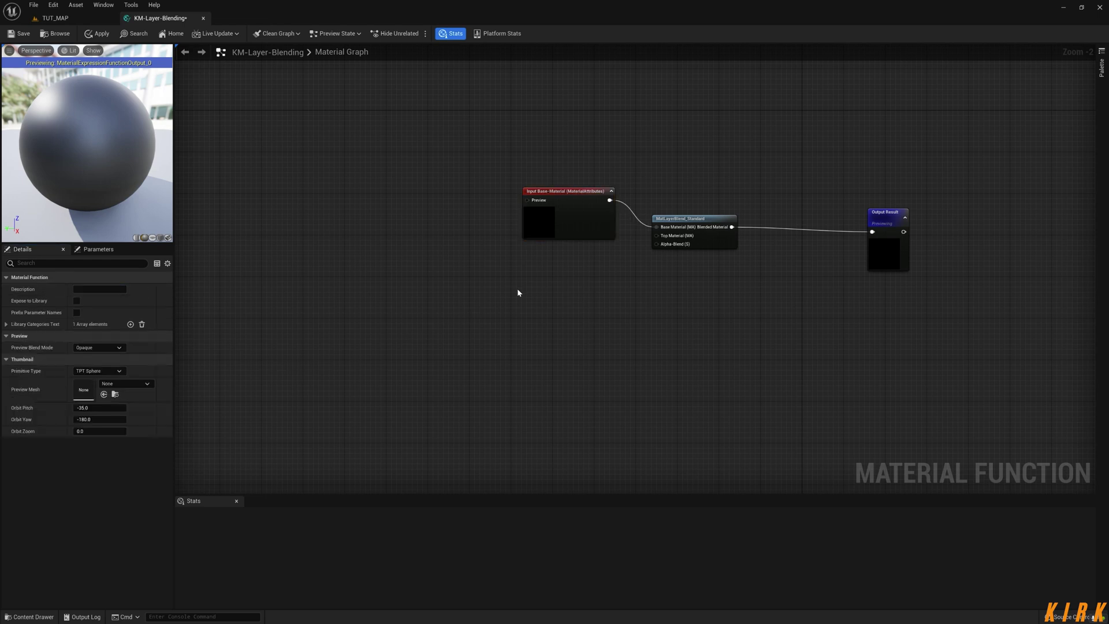
drag(657, 235, 534, 289)
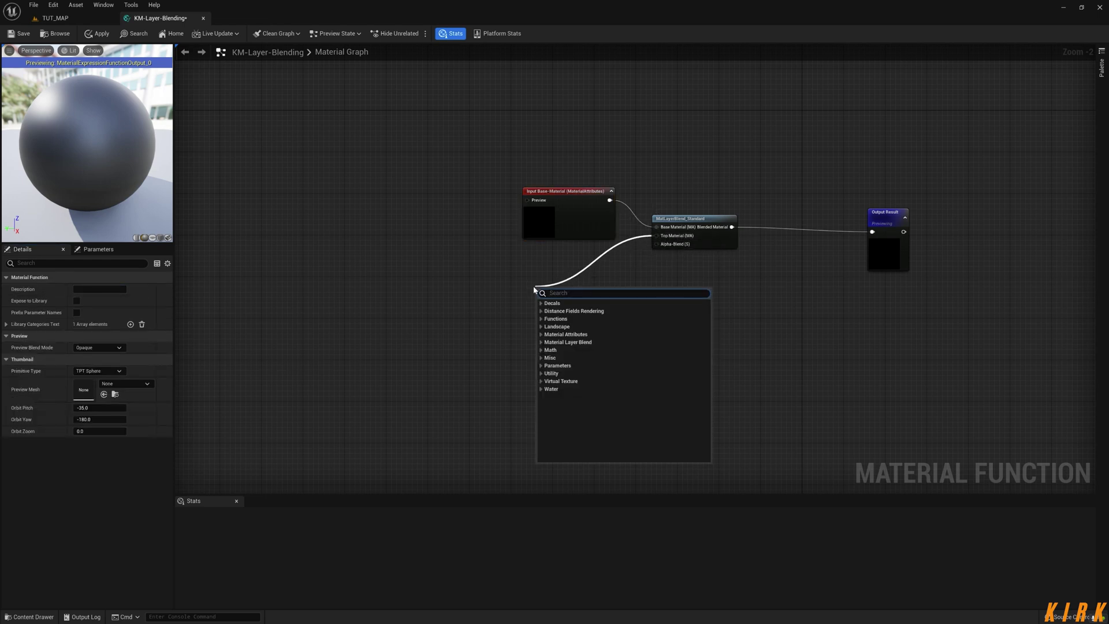
text(input)
key(Return)
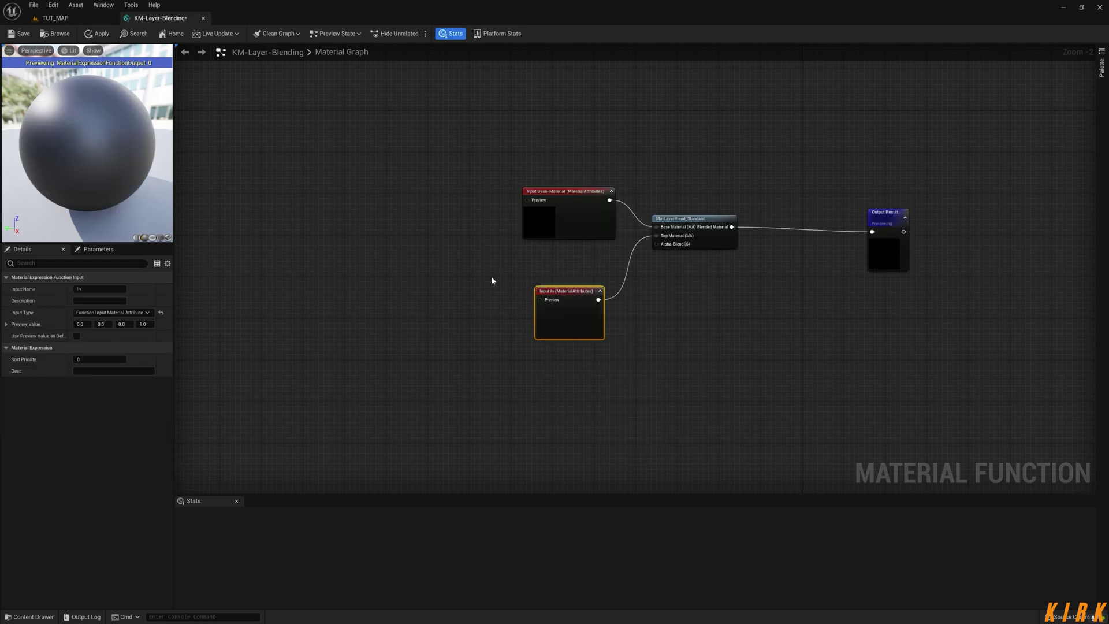
click(100, 289)
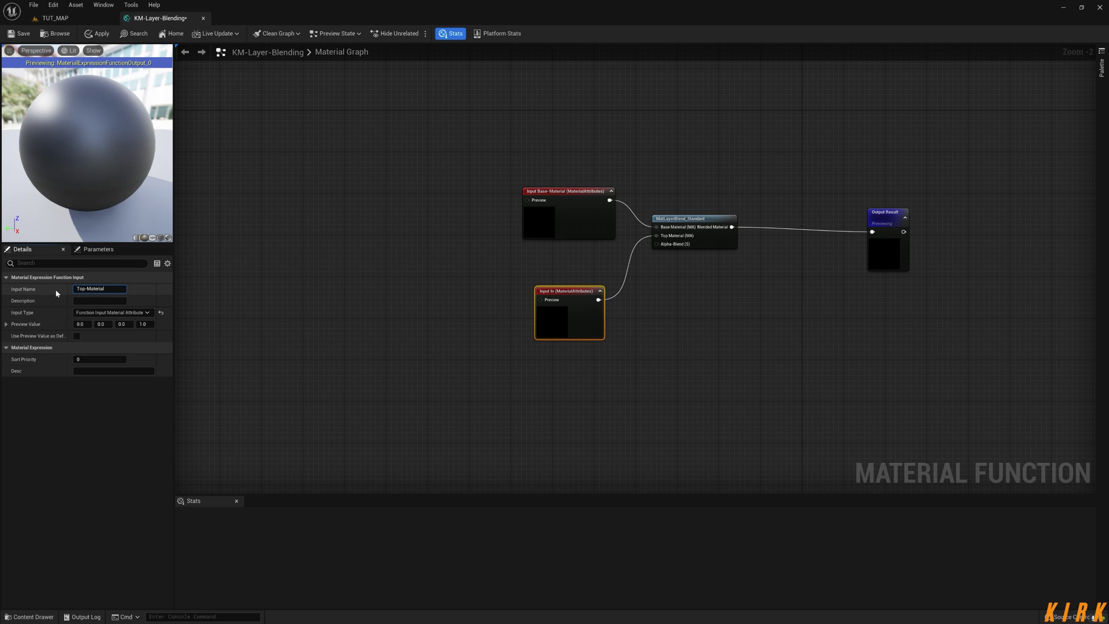
text(Top-Material)
click(101, 359)
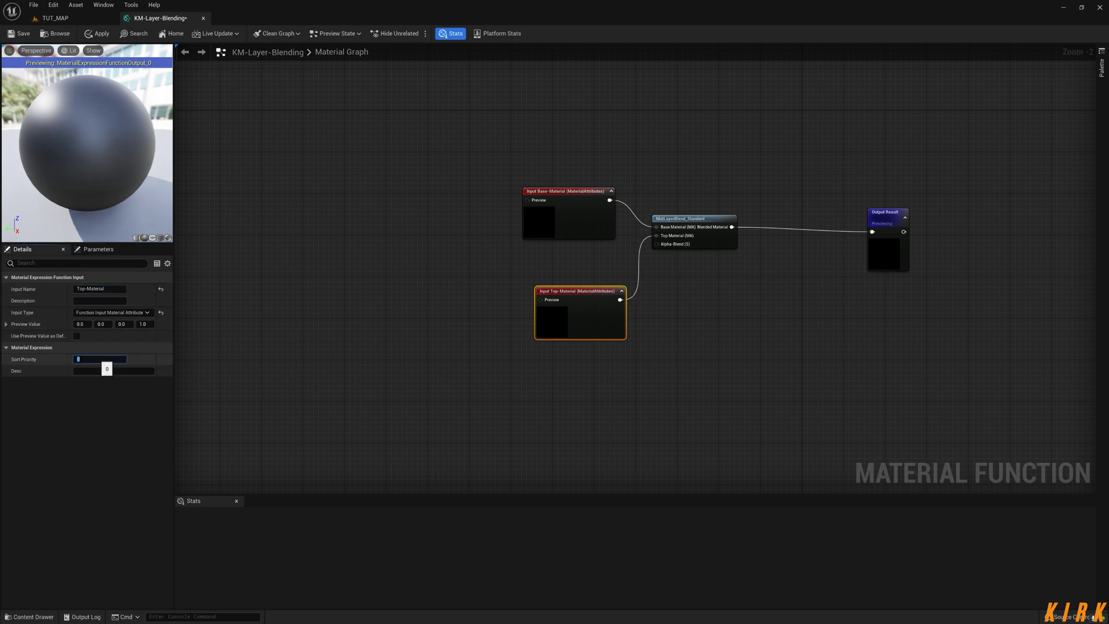
text(1)
- Stack the Top-Material input under Base-Material, hide both previews, and move them together
click(455, 347)
click(569, 191)
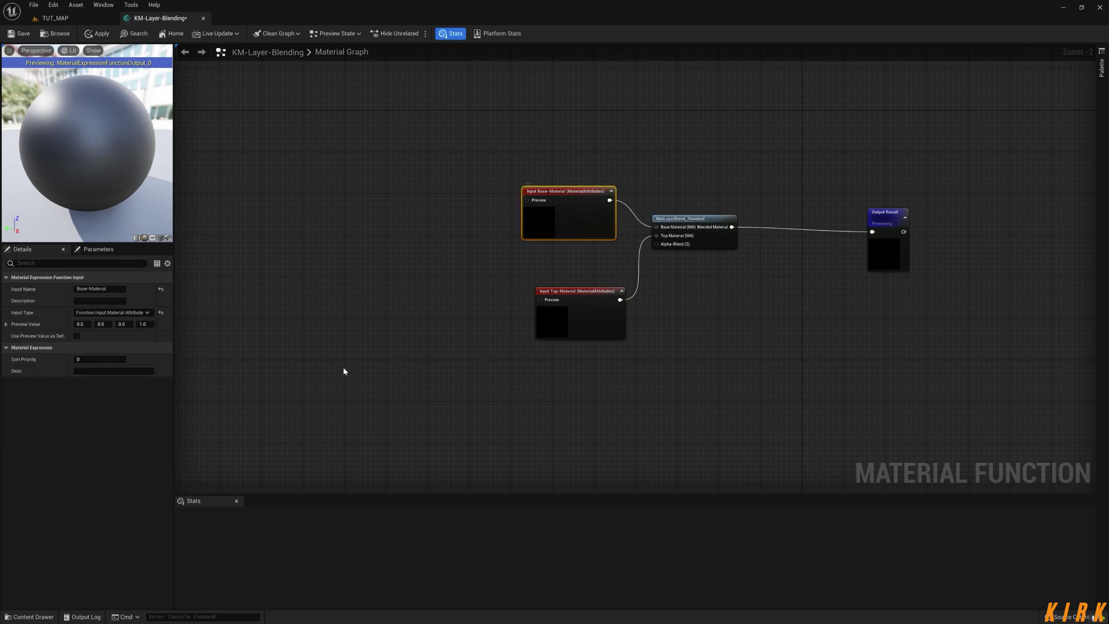
click(614, 321)
click(584, 225)
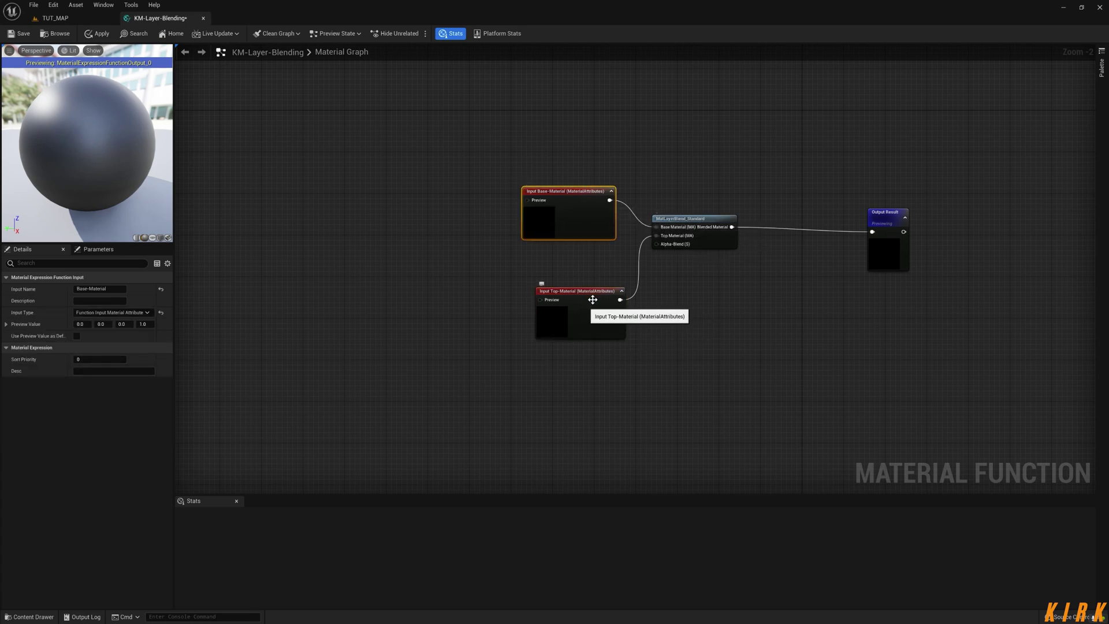
drag(600, 292, 597, 213)
click(611, 191)
click(613, 245)
drag(566, 169, 551, 233)
- Search 'contrast' and add a CheapContrast node to empty graph space
click(583, 319)
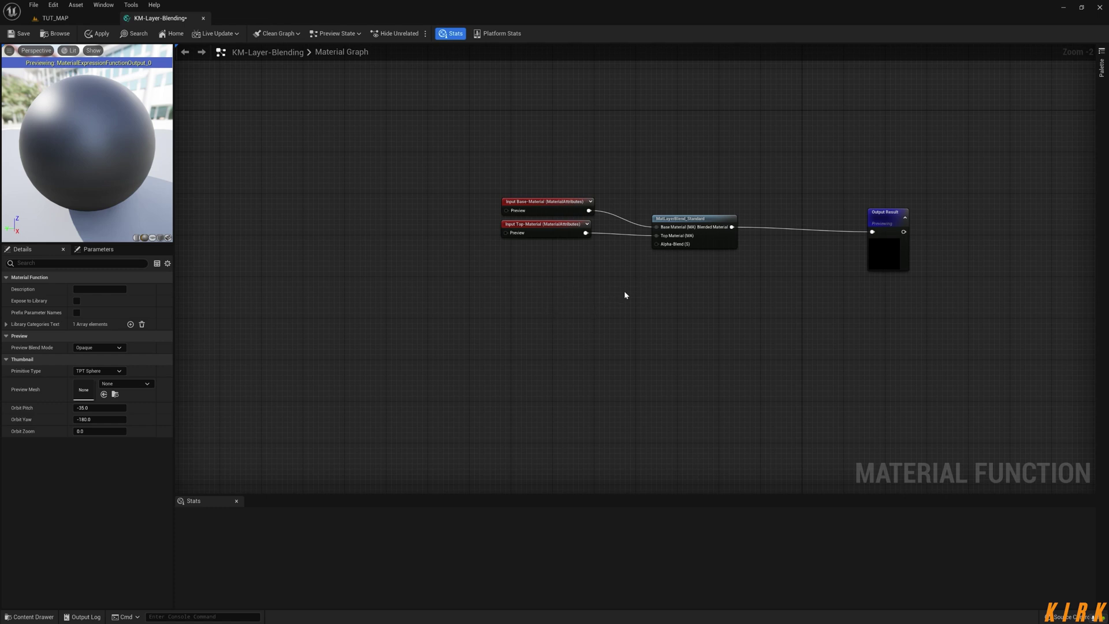
right_click(546, 297)
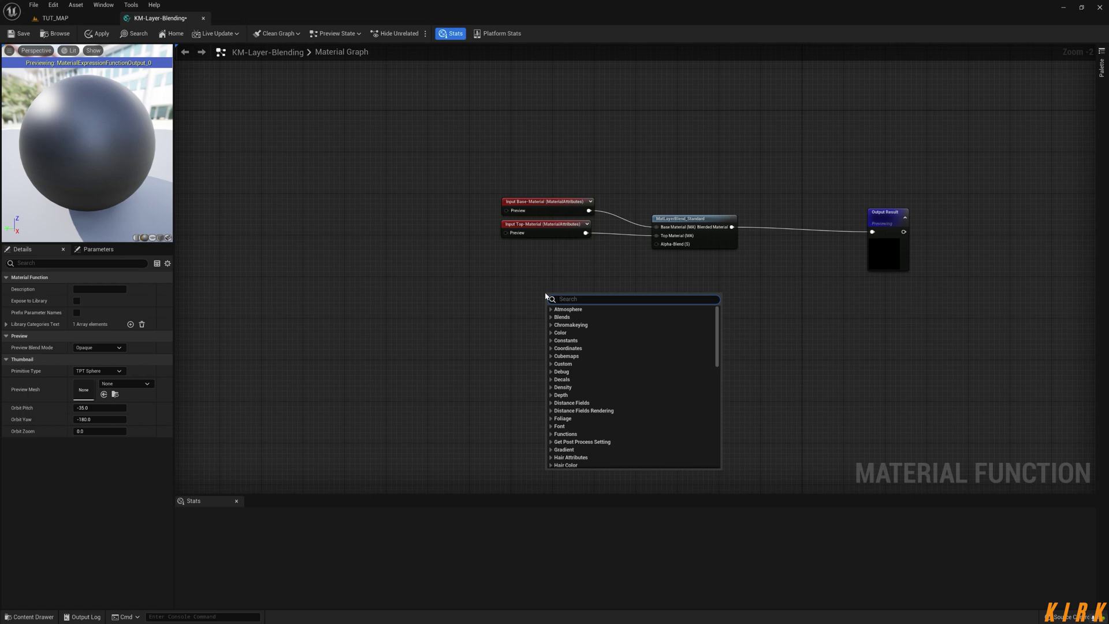
text(contrast)
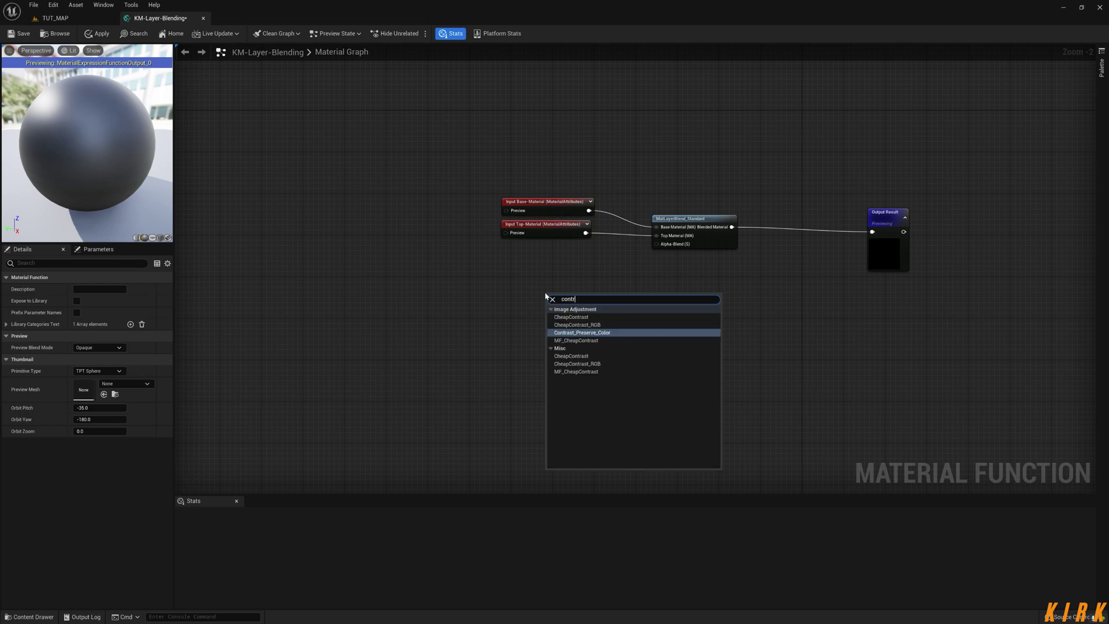
key(Up)
key(Up)
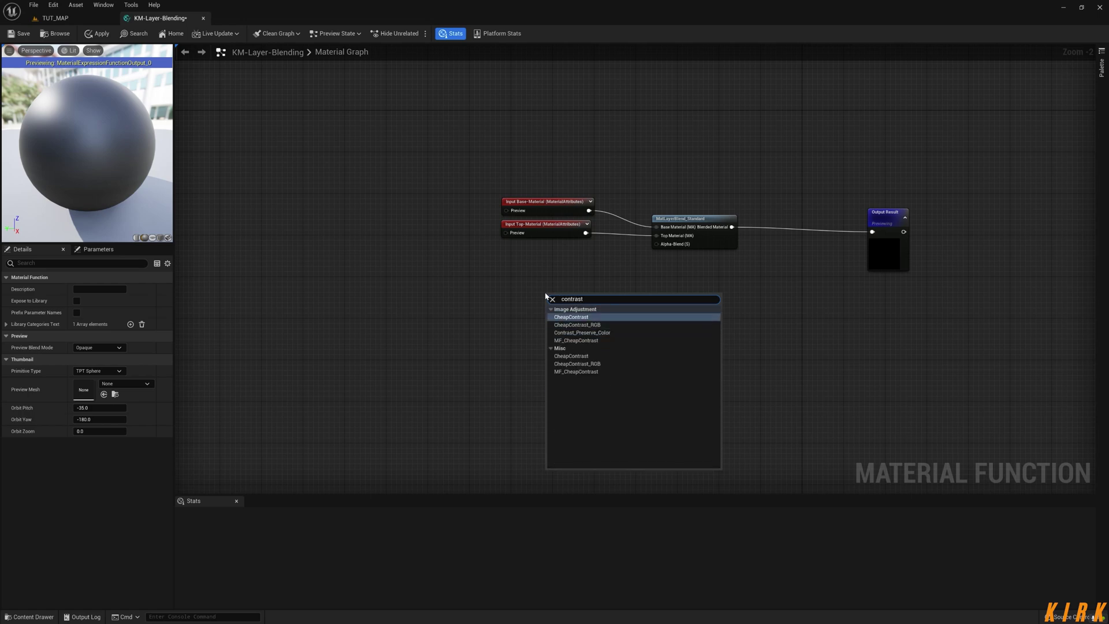
key(Return)
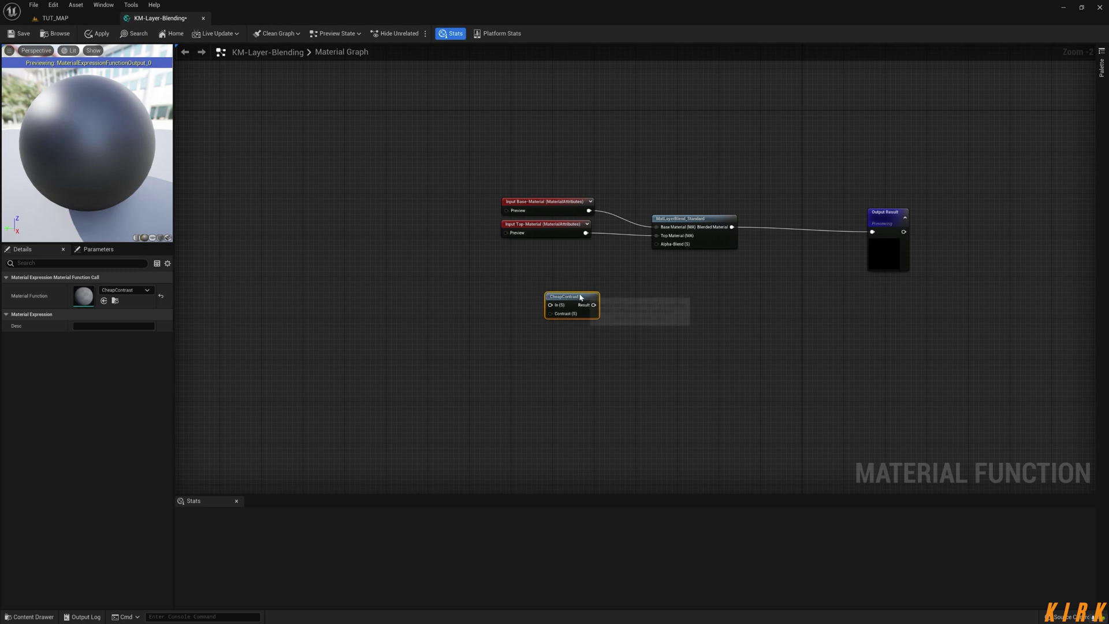
- Wire CheapContrast's Result into the blend node's Alpha-Blend pin
drag(576, 296, 656, 243)
drag(583, 269, 588, 269)
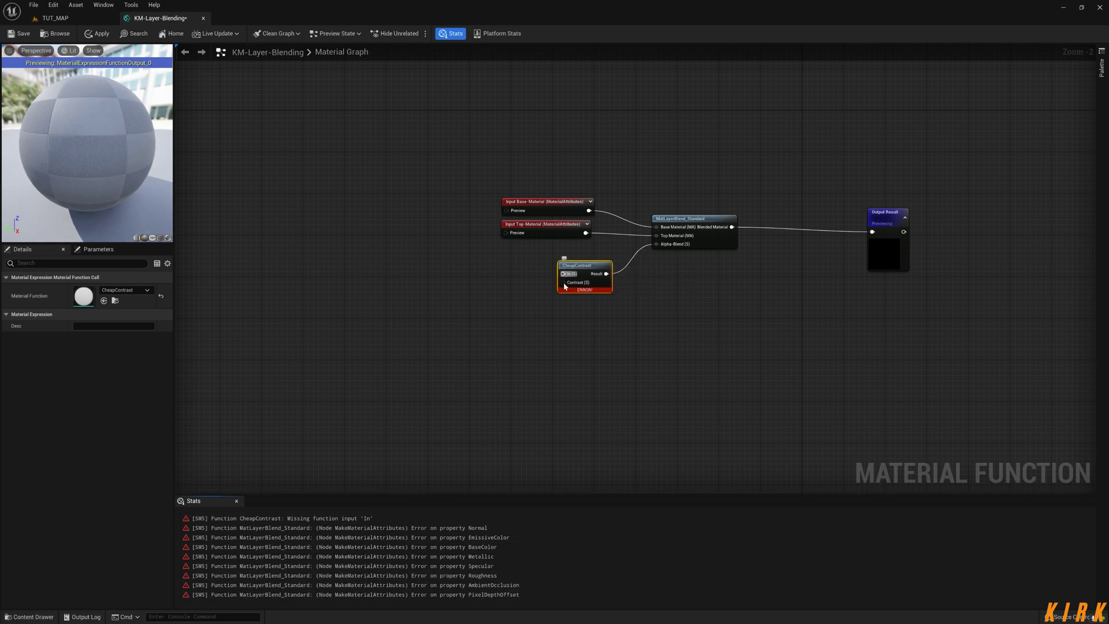
right_drag(561, 287, 721, 309)
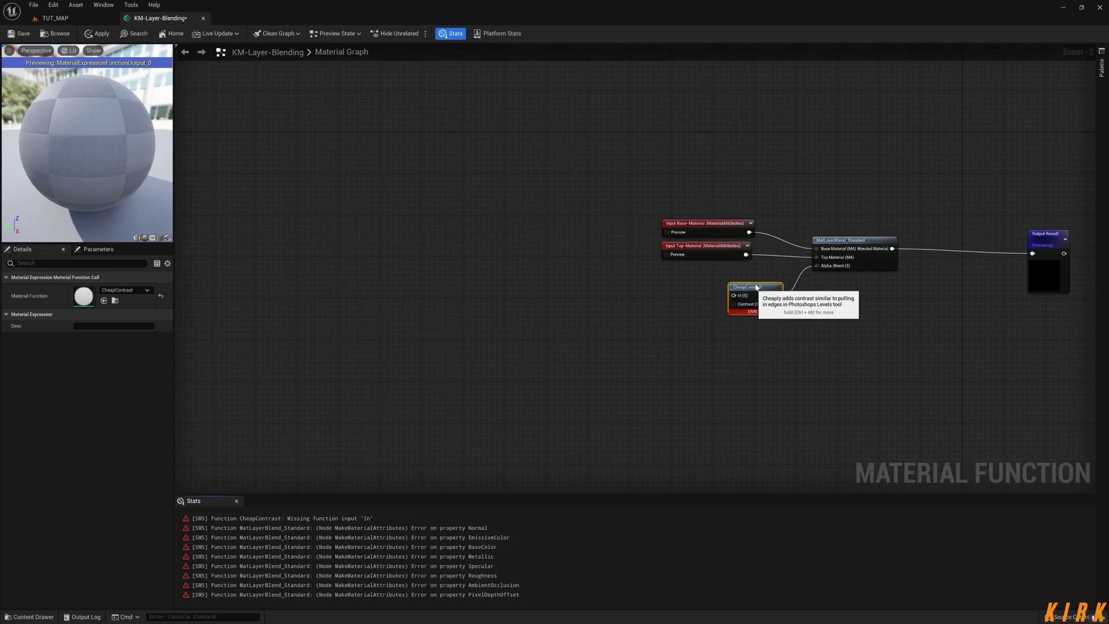
right_drag(619, 324, 657, 349)
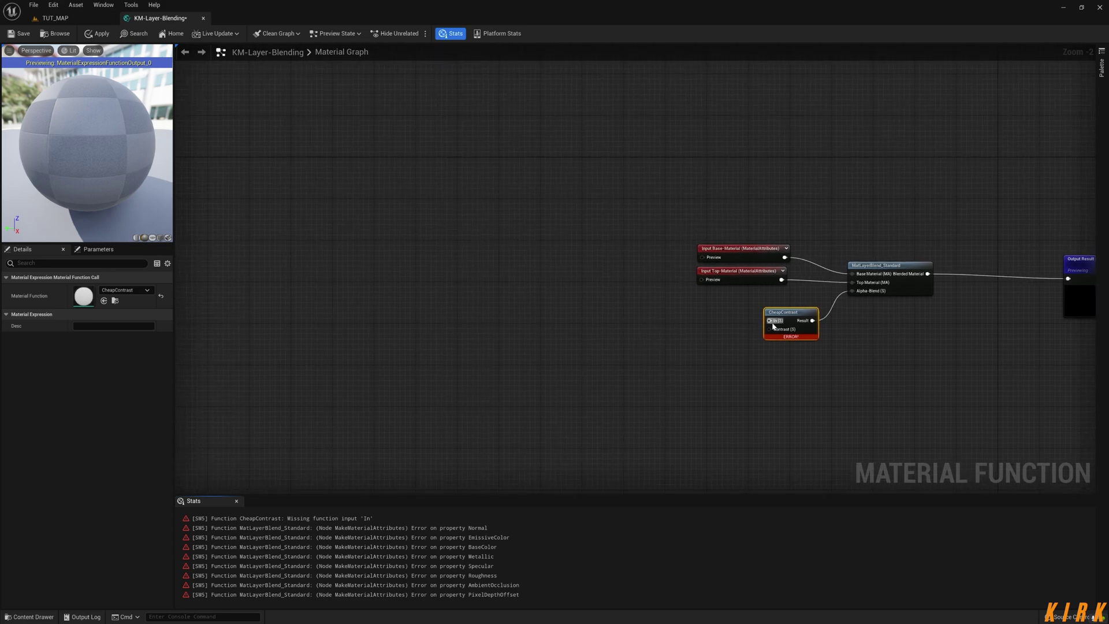
- Add a FunctionInput wired to CheapContrast's In and name it Mask/Alpha-Input
right_click(673, 315)
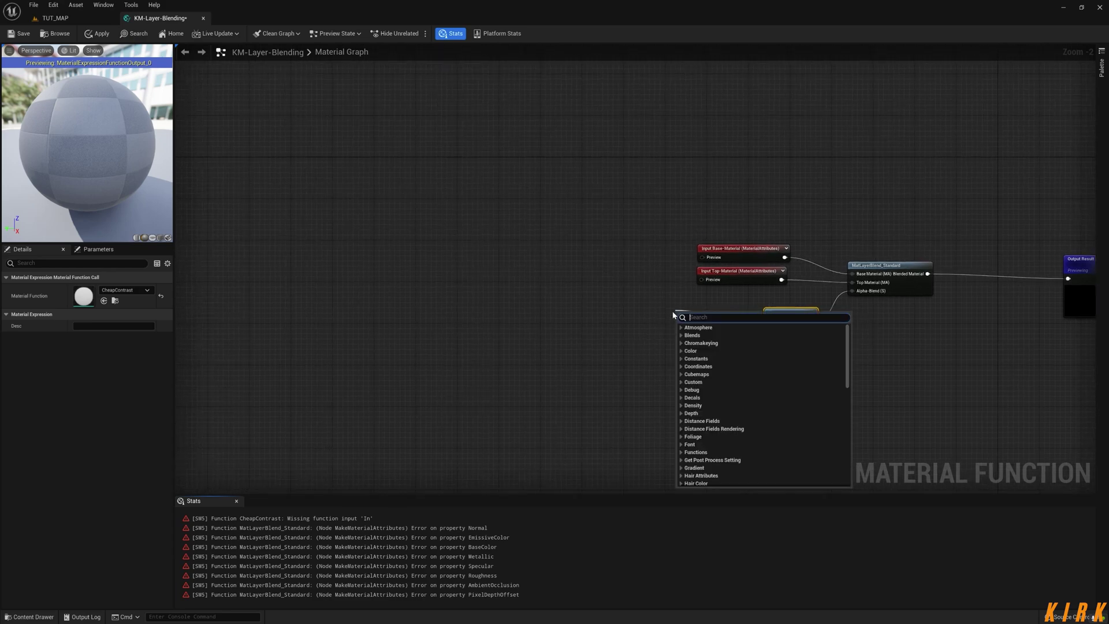
text(inpu)
click(700, 335)
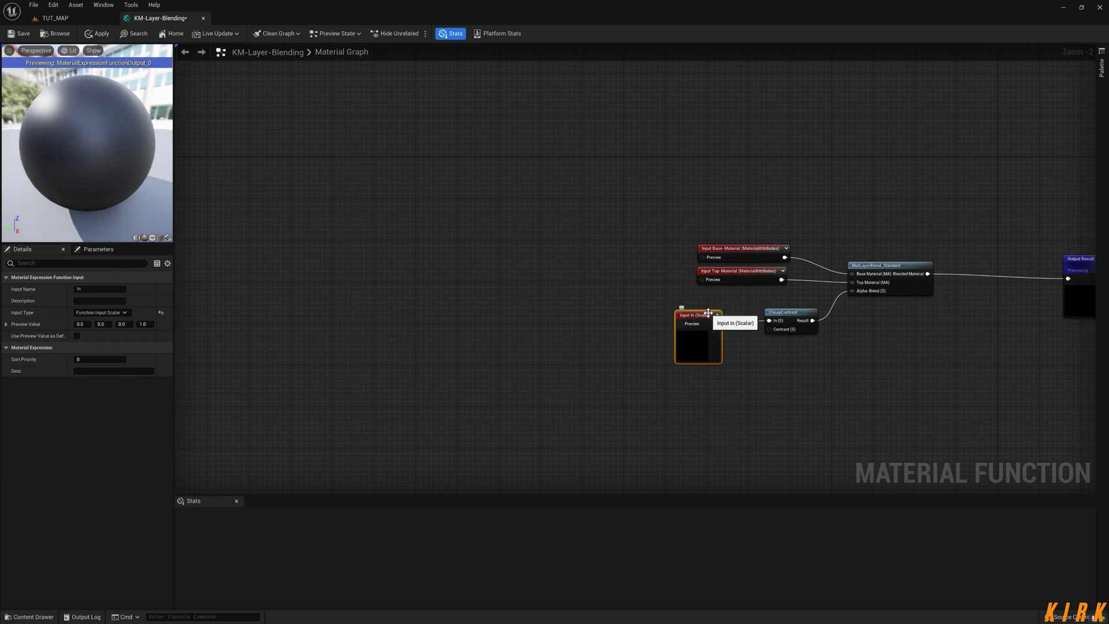
mouse_move(708, 321)
mouse_down()
mouse_move(666, 311)
mouse_move(697, 318)
mouse_up()
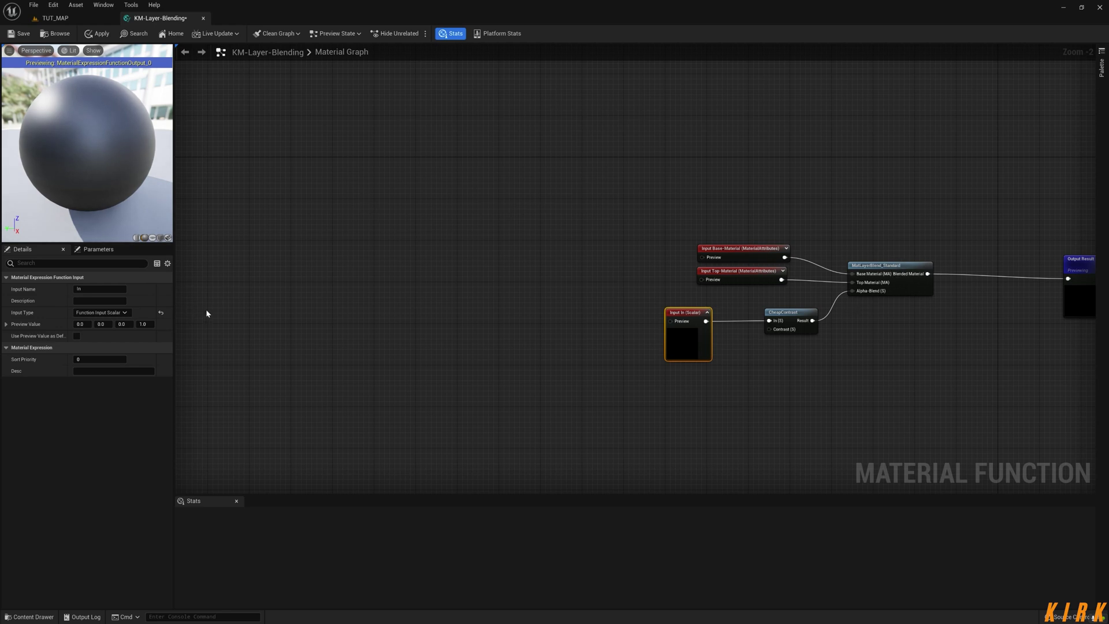
click(99, 289)
key(Return)
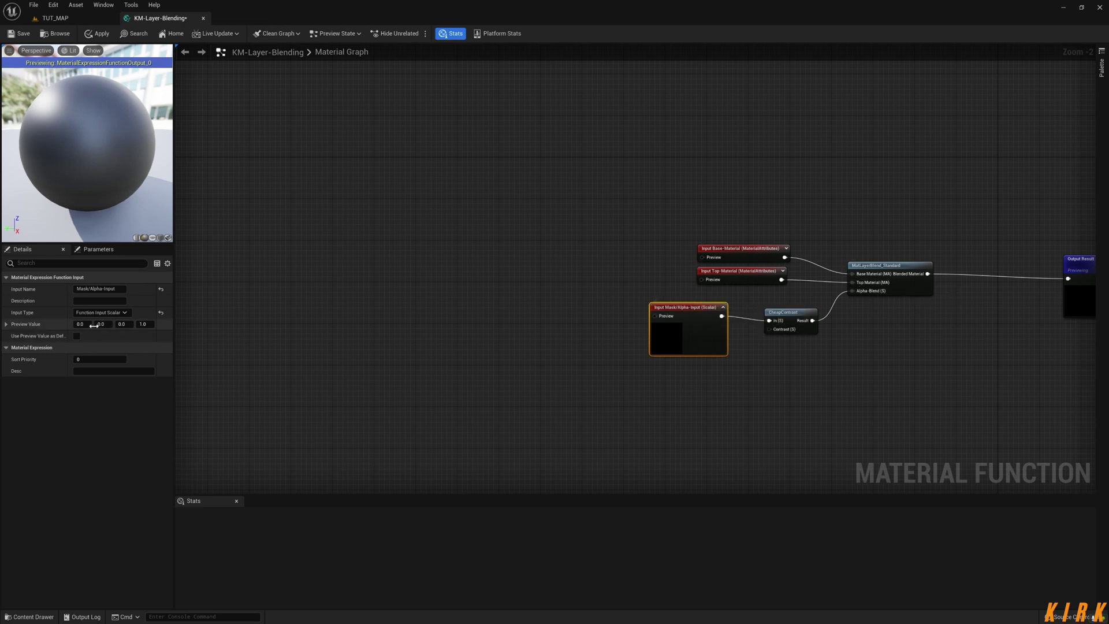
- Collapse the Mask/Alpha-Input node's preview and nudge it into place
click(500, 374)
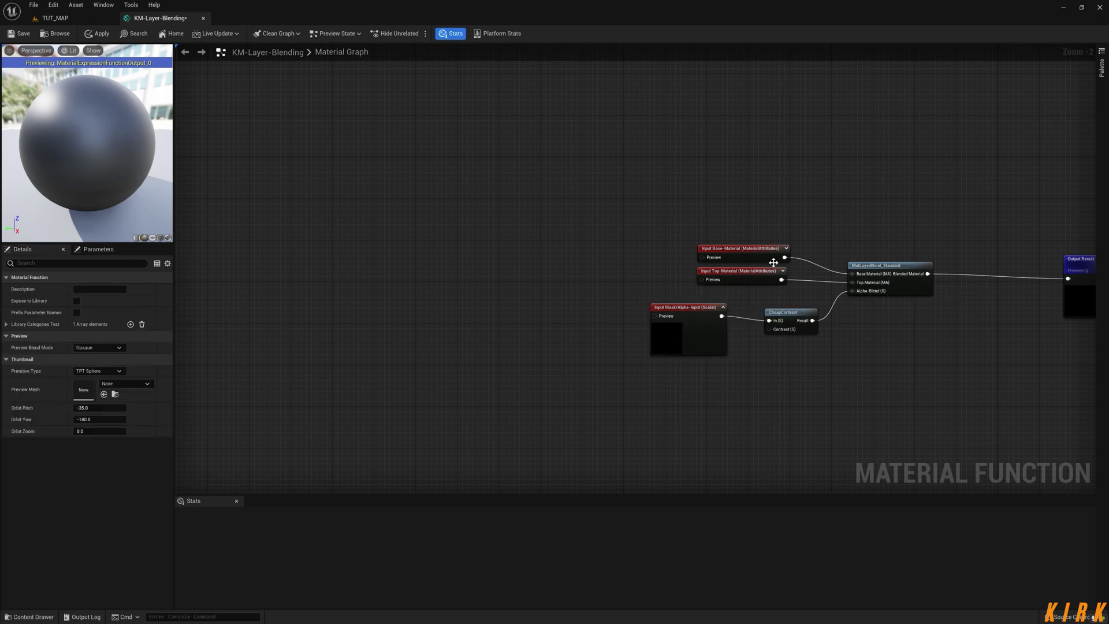
click(723, 307)
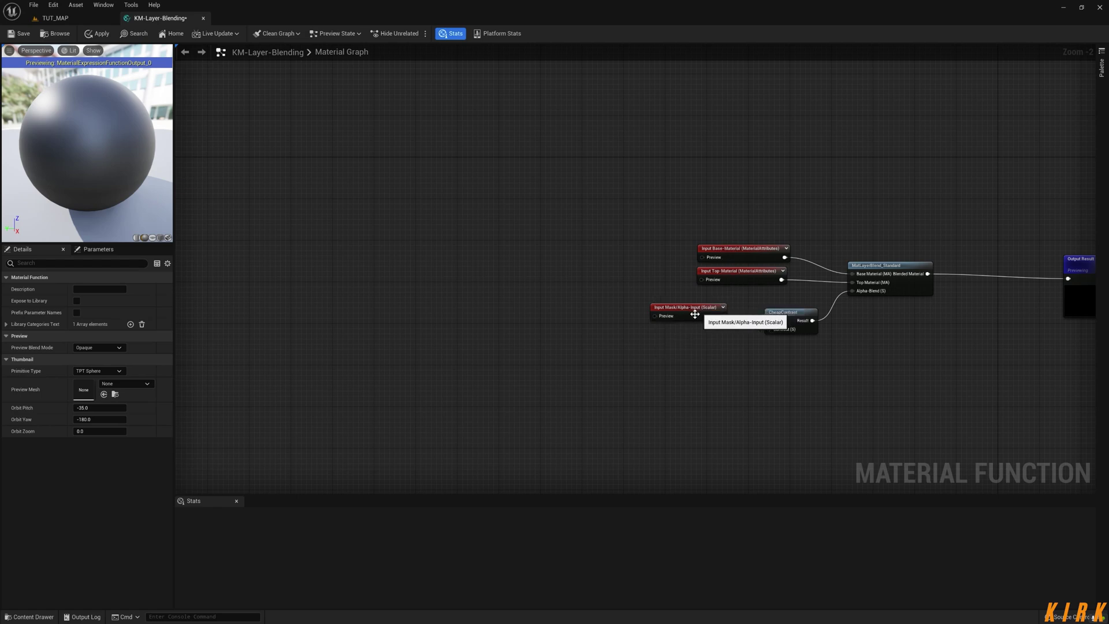
drag(695, 314, 699, 308)
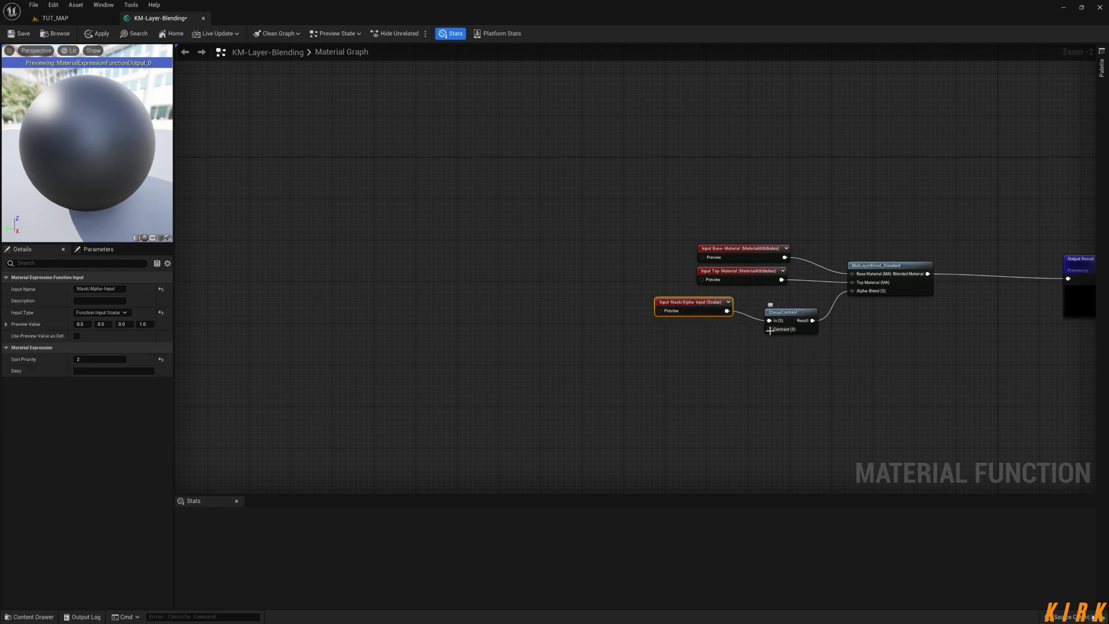
- Add a FunctionInput wired to Contrast with sort priority 3, named Blending
drag(770, 329, 695, 362)
text(input)
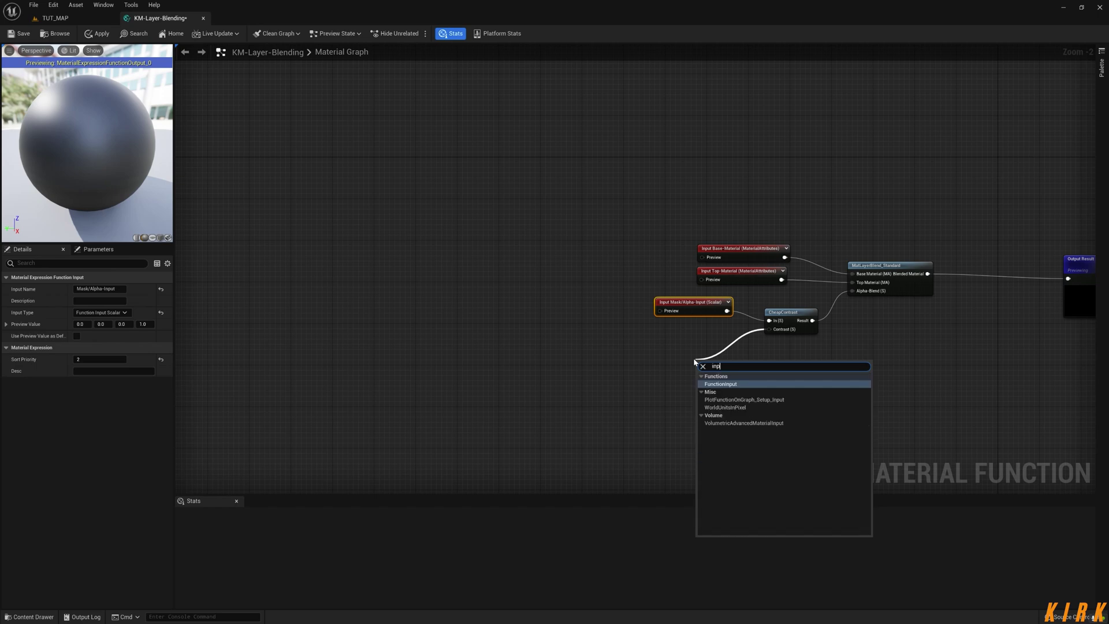
key(Return)
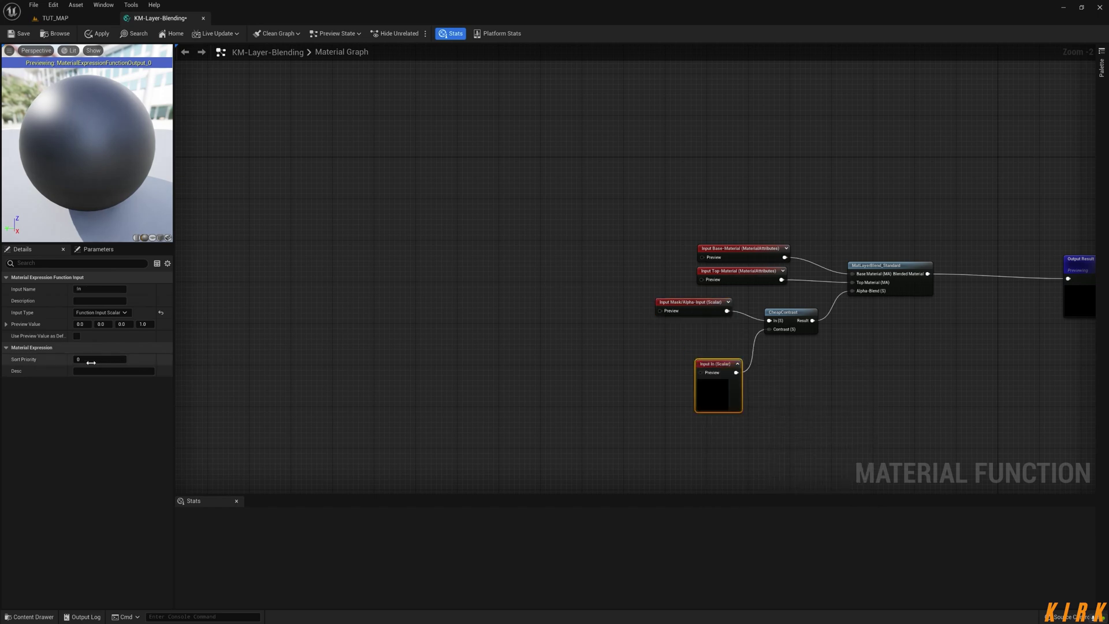
click(86, 359)
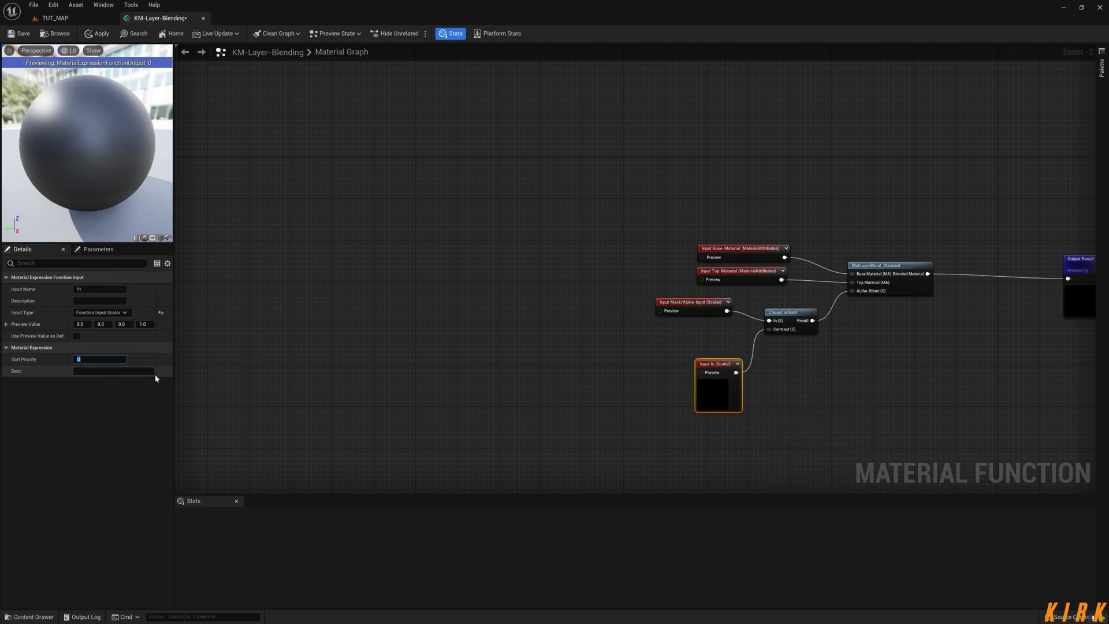
text(3)
click(99, 288)
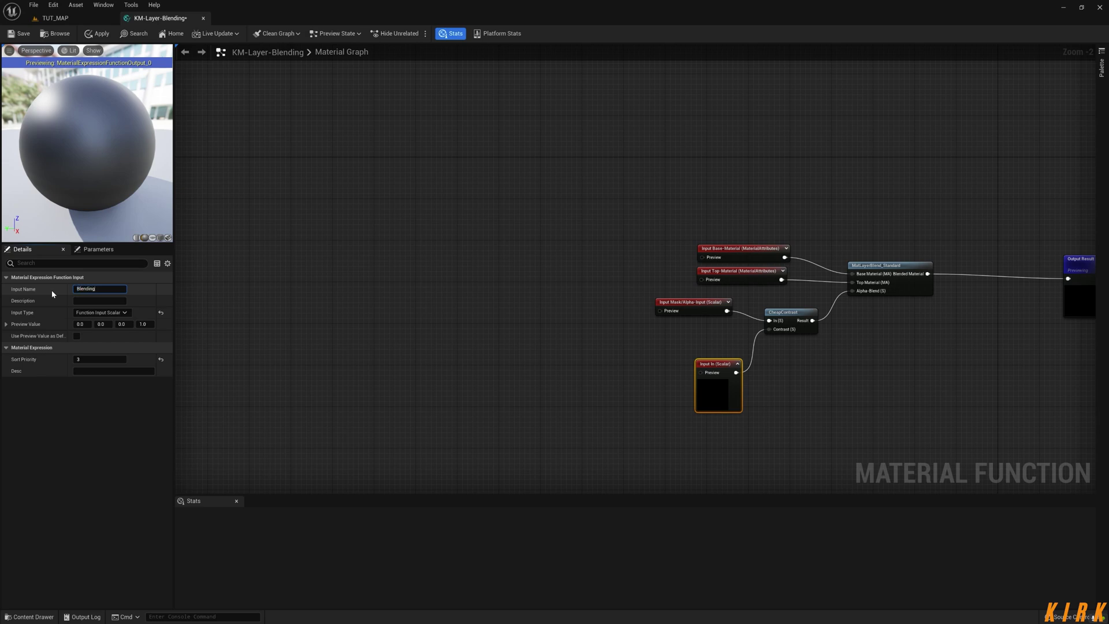
- Collapse the Blending preview, tuck it beside CheapContrast, move Output Result closer, and apply
click(437, 376)
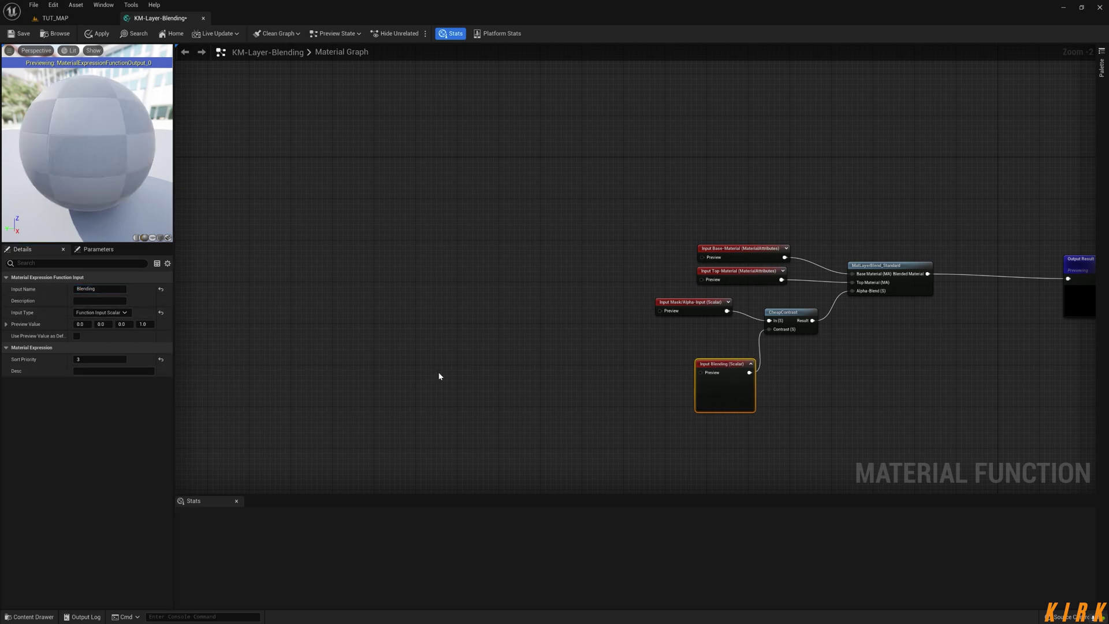
click(702, 306)
click(727, 364)
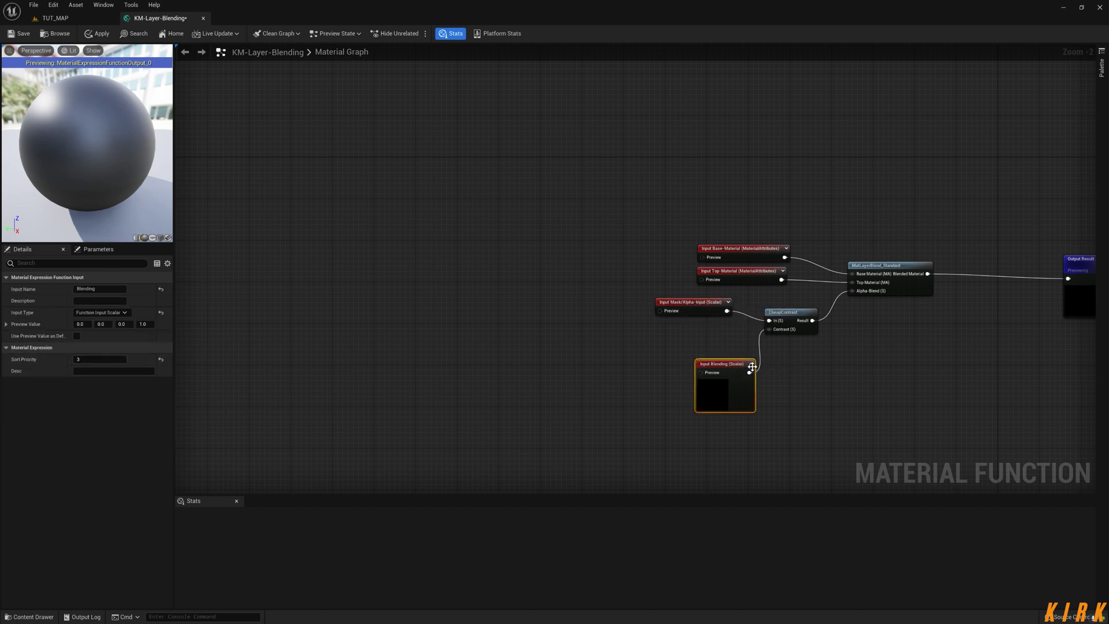
click(752, 364)
drag(745, 365, 720, 329)
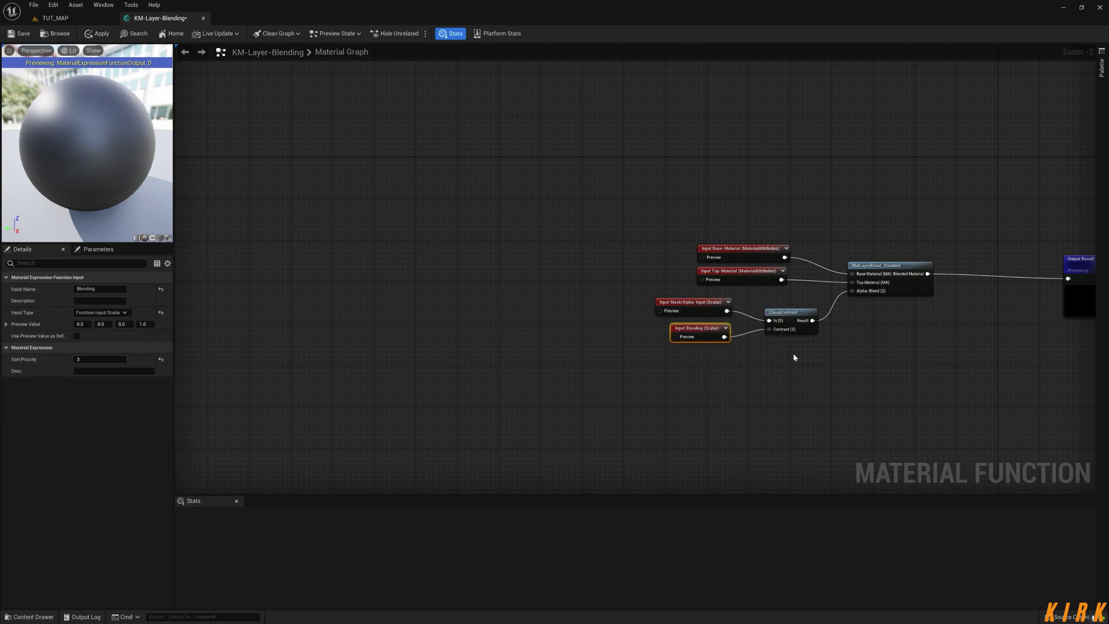
right_drag(794, 358, 622, 374)
drag(834, 283, 762, 270)
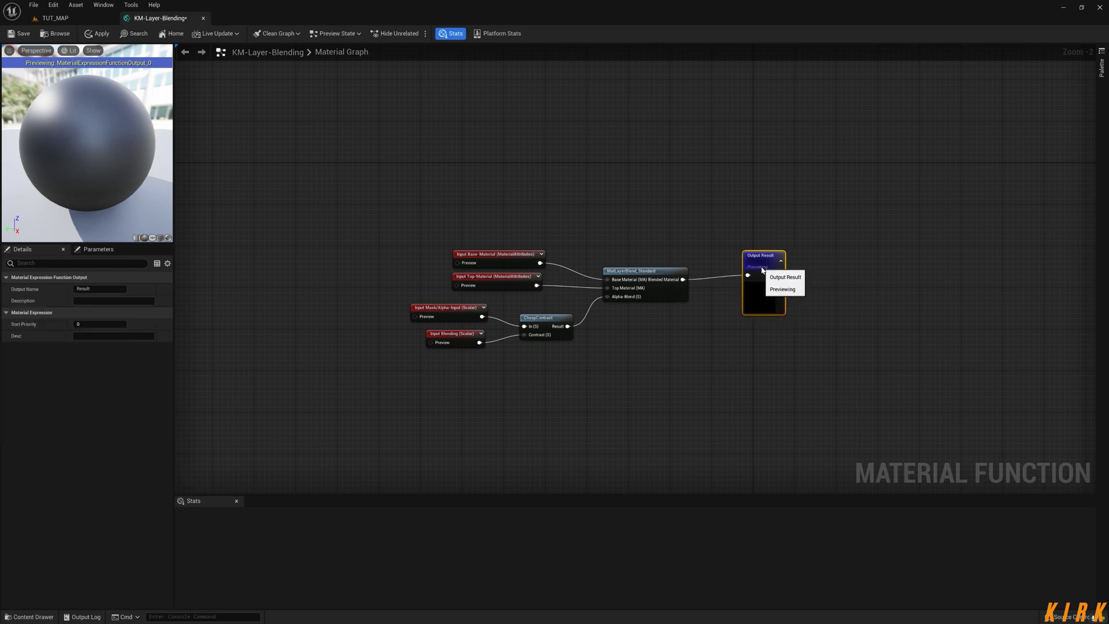
click(607, 376)
right_drag(607, 376, 685, 364)
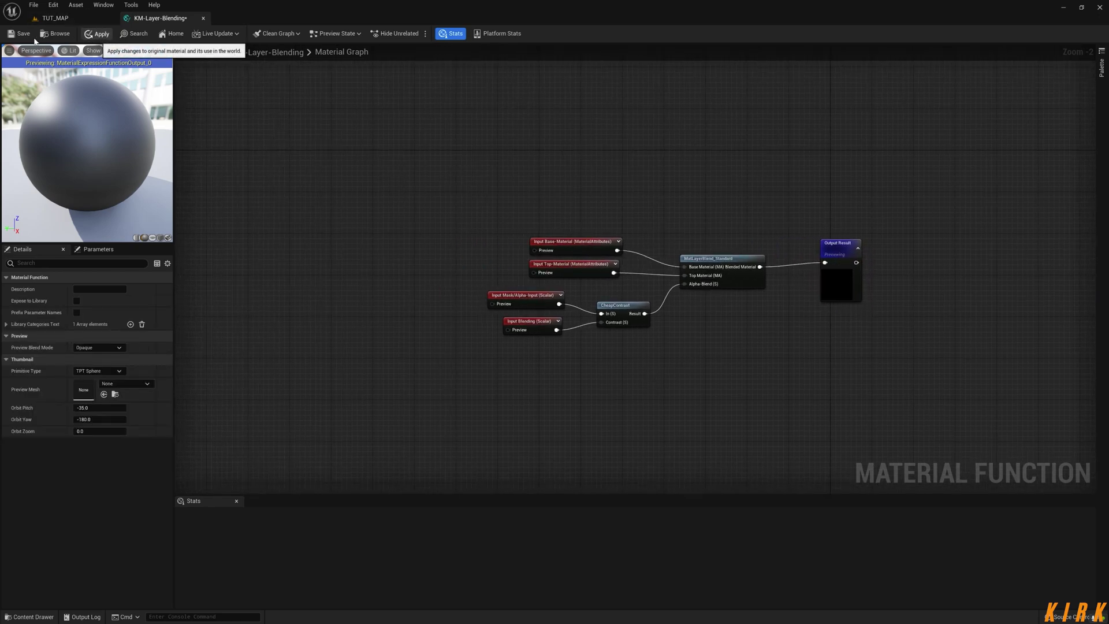
click(98, 34)
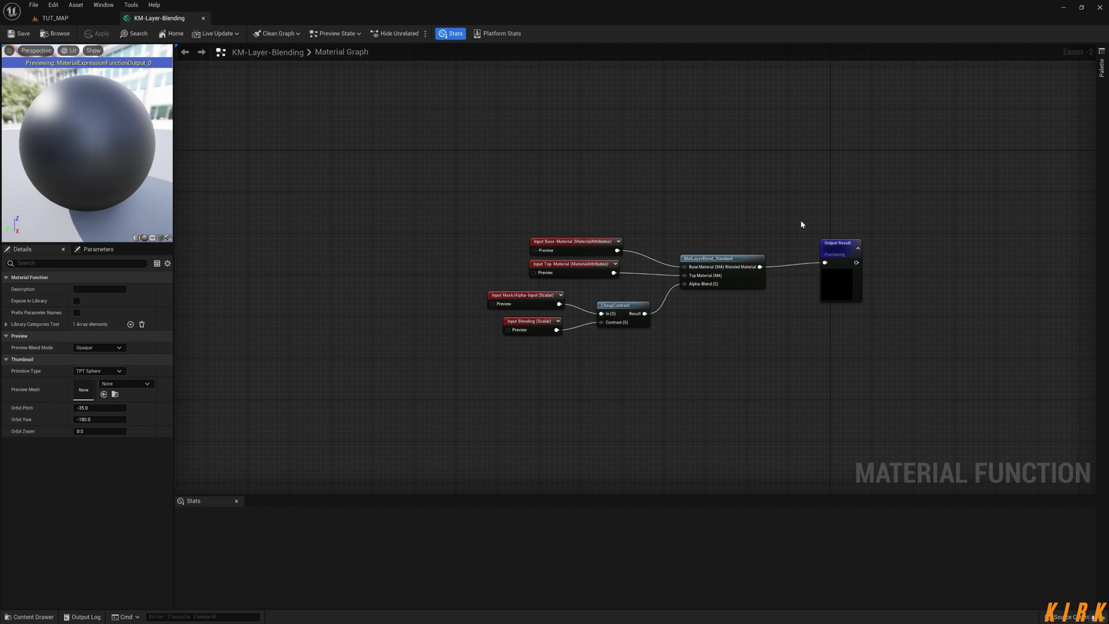
- Select the Input Base-Material and Input Top-Material nodes together to show their shared properties
drag(920, 198, 508, 346)
right_drag(695, 369, 624, 341)
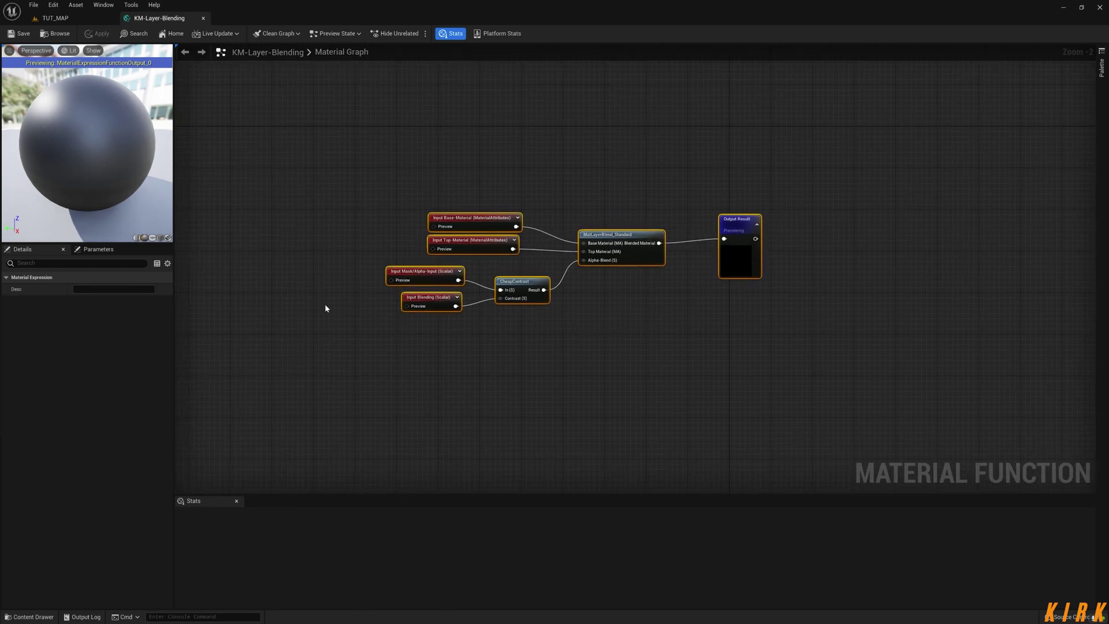
drag(499, 175, 432, 261)
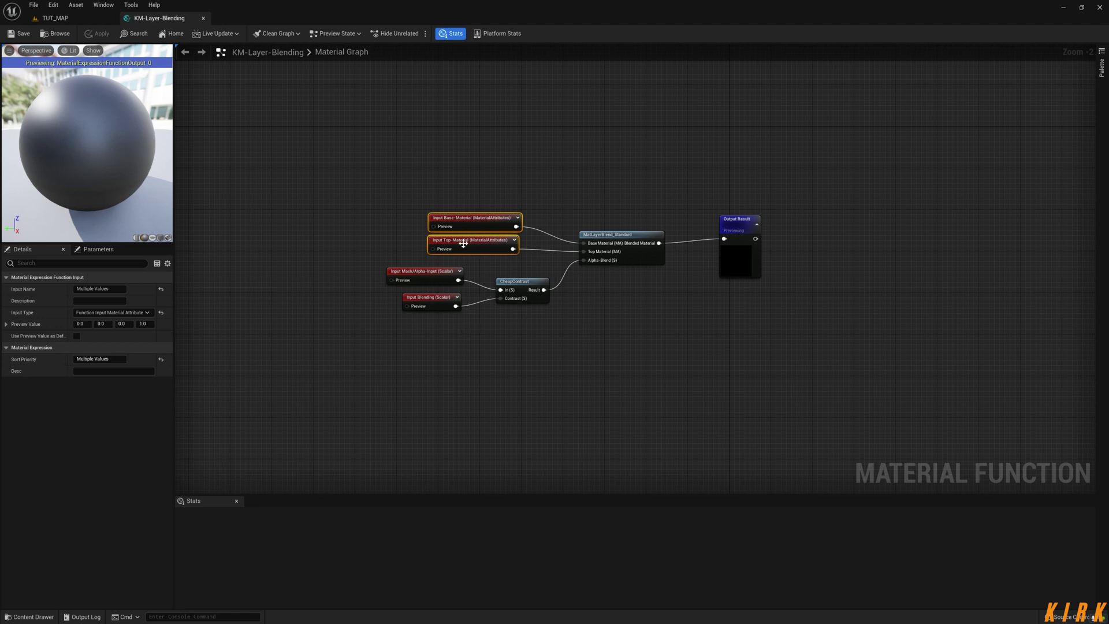